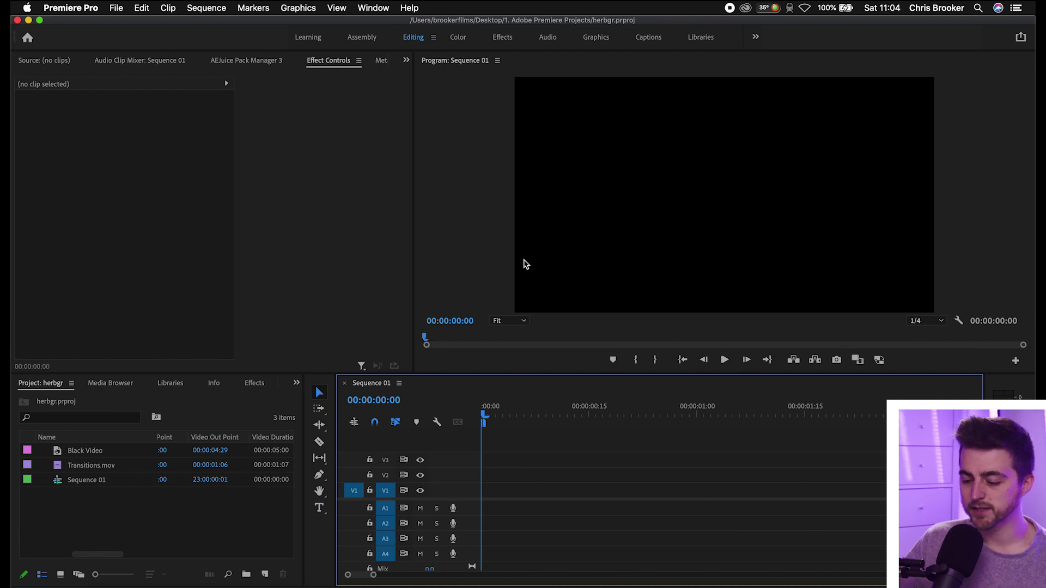
Type 'BROOKER' as a text graphic in the Program monitor and commit it
{"action": "key", "text": "t"}
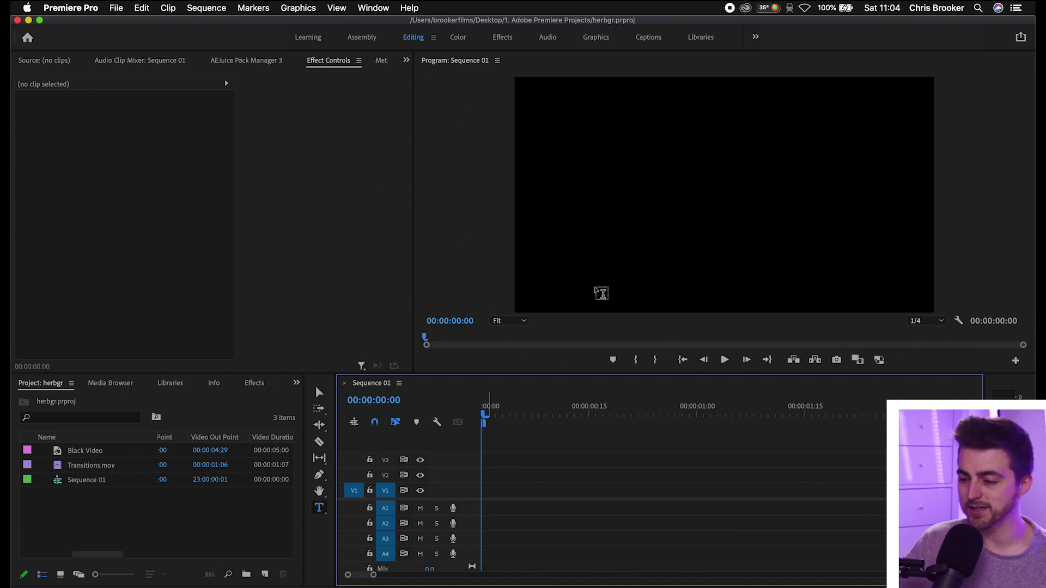
{"action": "left_click", "coordinate": [324, 511]}
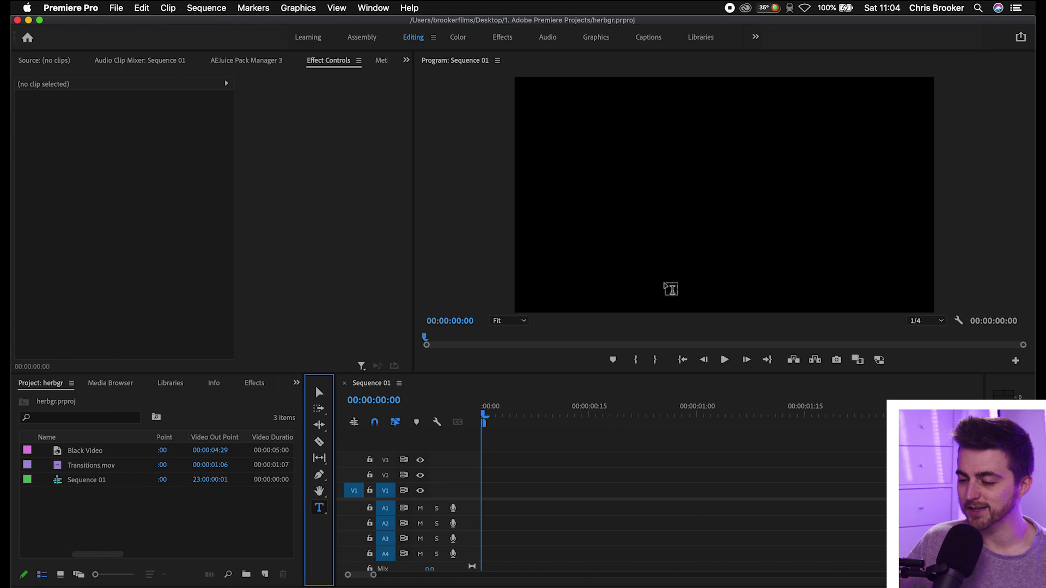
{"action": "left_click", "coordinate": [665, 193]}
{"action": "type", "text": "BROOKER"}
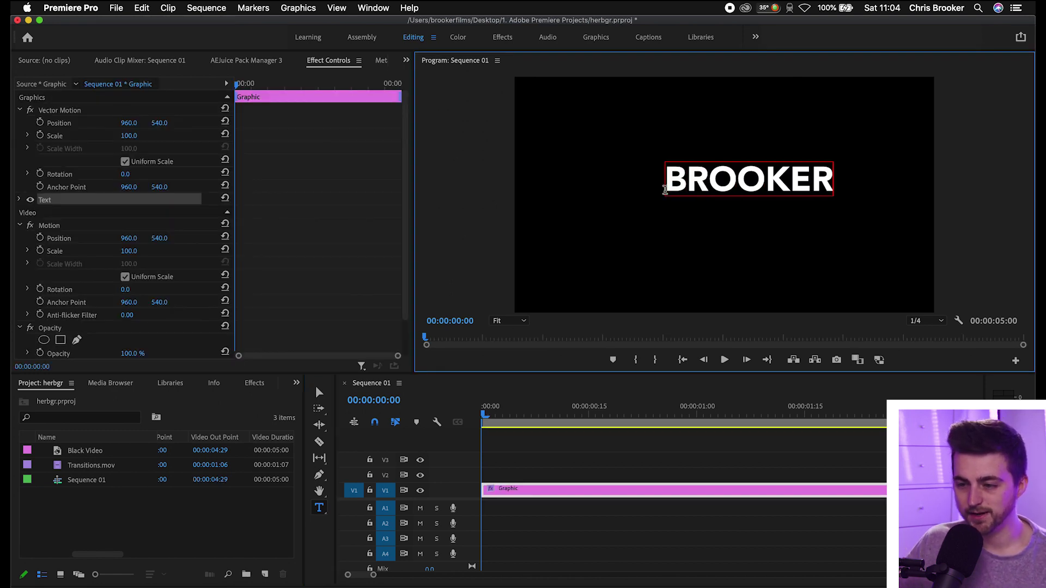
{"action": "left_click", "coordinate": [331, 62]}
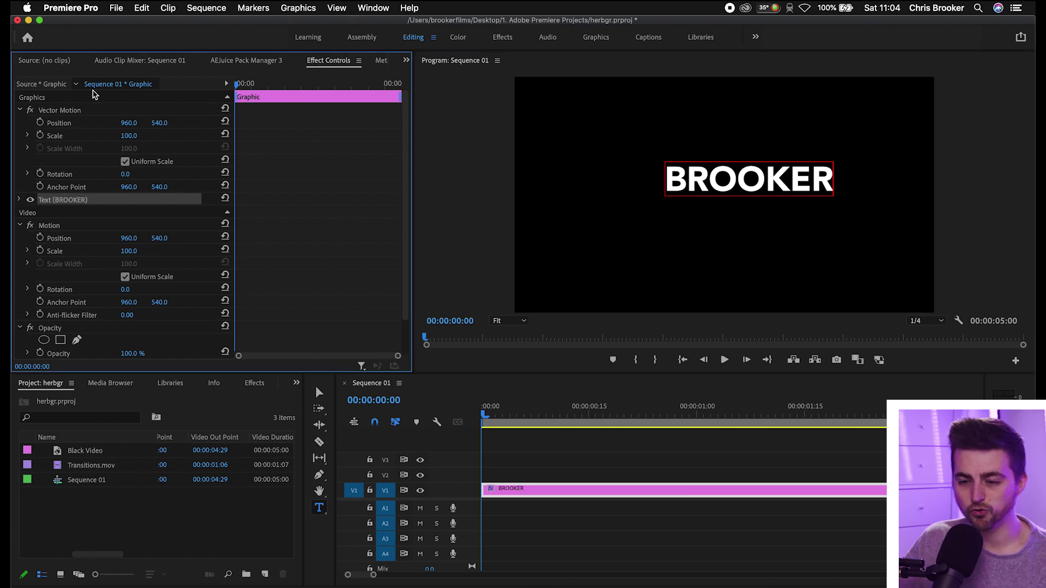
Set the BROOKER text to the Avenir Black style at font size 194
{"action": "left_click", "coordinate": [18, 201]}
{"action": "scroll", "coordinate": [273, 197], "scroll_direction": "down", "scroll_amount": 3}
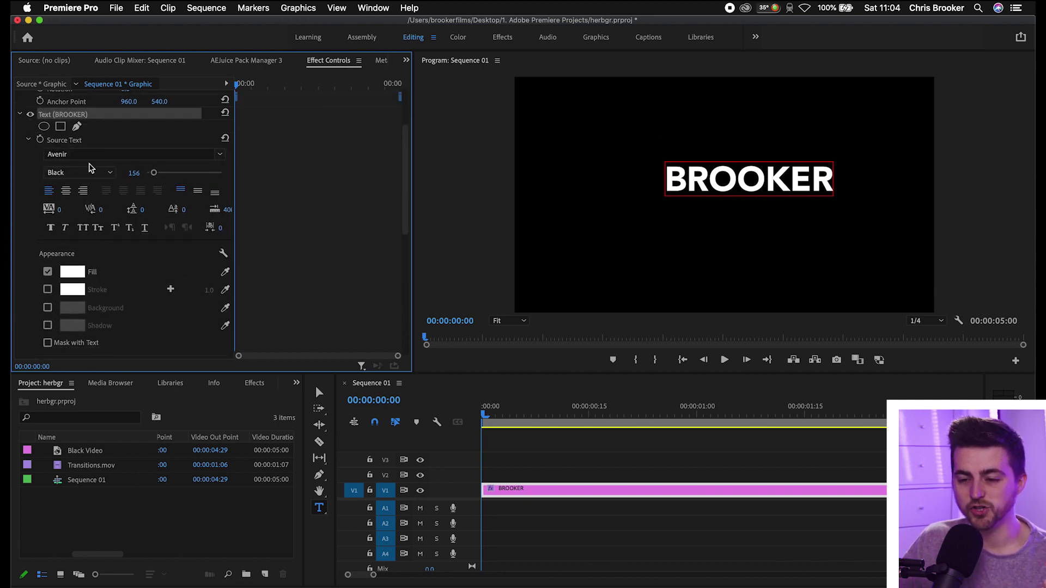
{"action": "left_click", "coordinate": [81, 172]}
{"action": "left_click", "coordinate": [81, 172]}
{"action": "left_click_drag", "start_coordinate": [155, 174], "coordinate": [159, 173]}
{"action": "key", "text": "v"}
{"action": "left_click", "coordinate": [756, 180]}
{"action": "left_click_drag", "start_coordinate": [155, 174], "coordinate": [156, 174]}
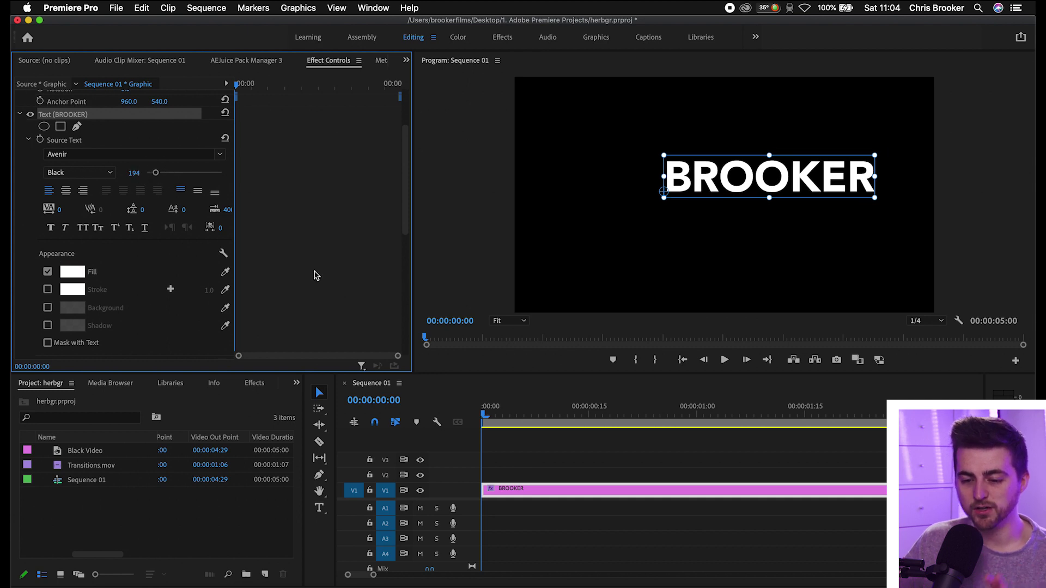
Drag BROOKER toward the centre of the program frame
{"action": "scroll", "coordinate": [314, 276], "scroll_direction": "down", "scroll_amount": 5}
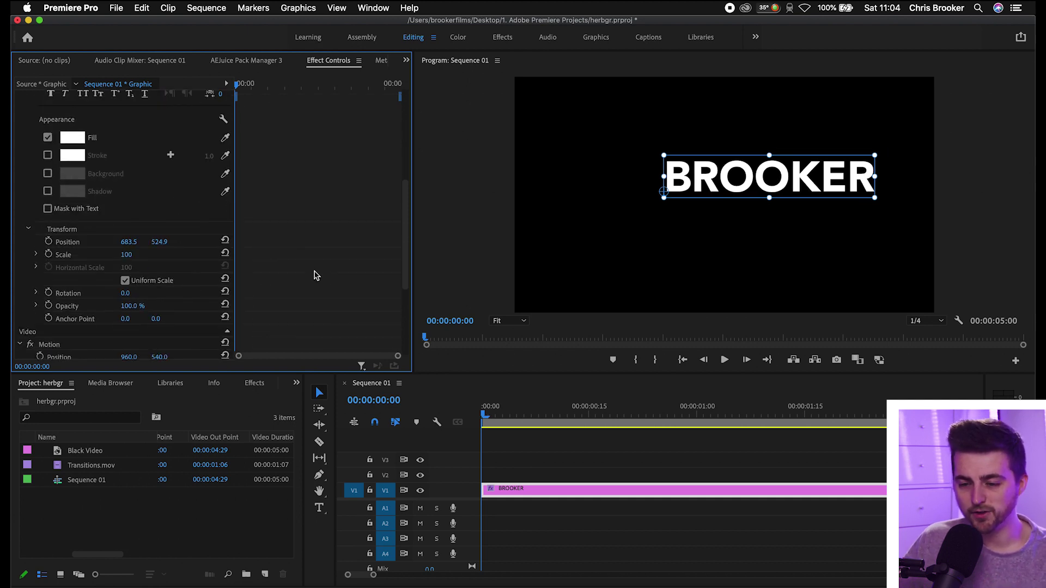
{"action": "scroll", "coordinate": [313, 275], "scroll_direction": "up", "scroll_amount": 8}
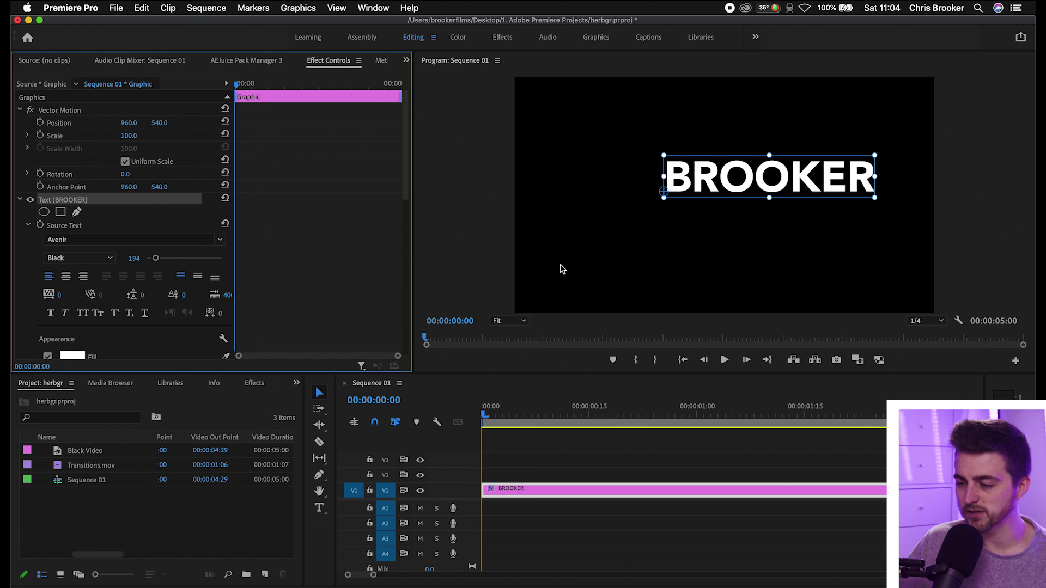
{"action": "left_click_drag", "start_coordinate": [742, 184], "coordinate": [708, 202]}
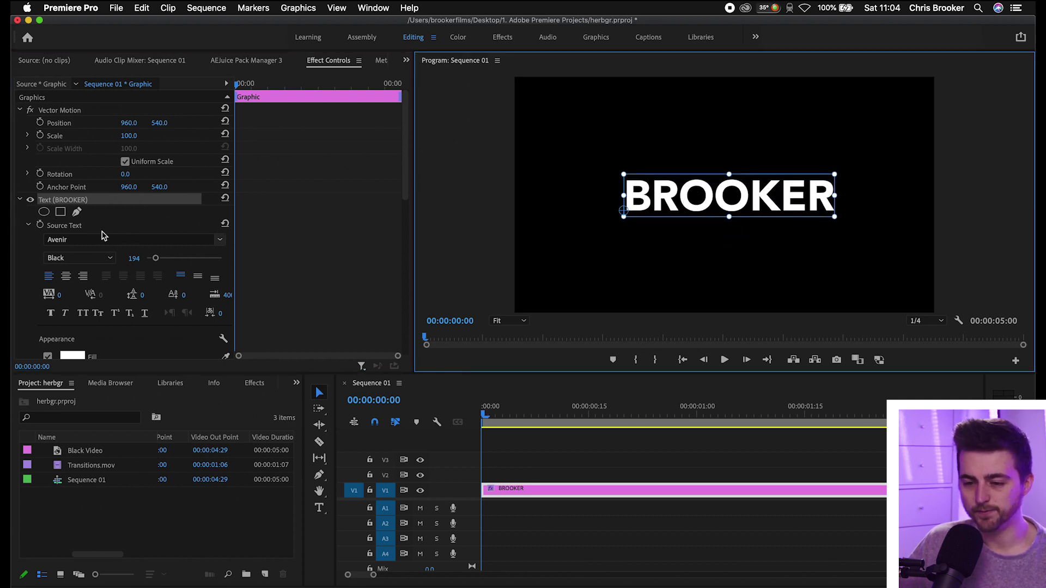
{"action": "left_click", "coordinate": [19, 200]}
Create a 50 × 600 Color Matte in cyan 00C6FF with the default name
{"action": "left_click", "coordinate": [558, 458]}
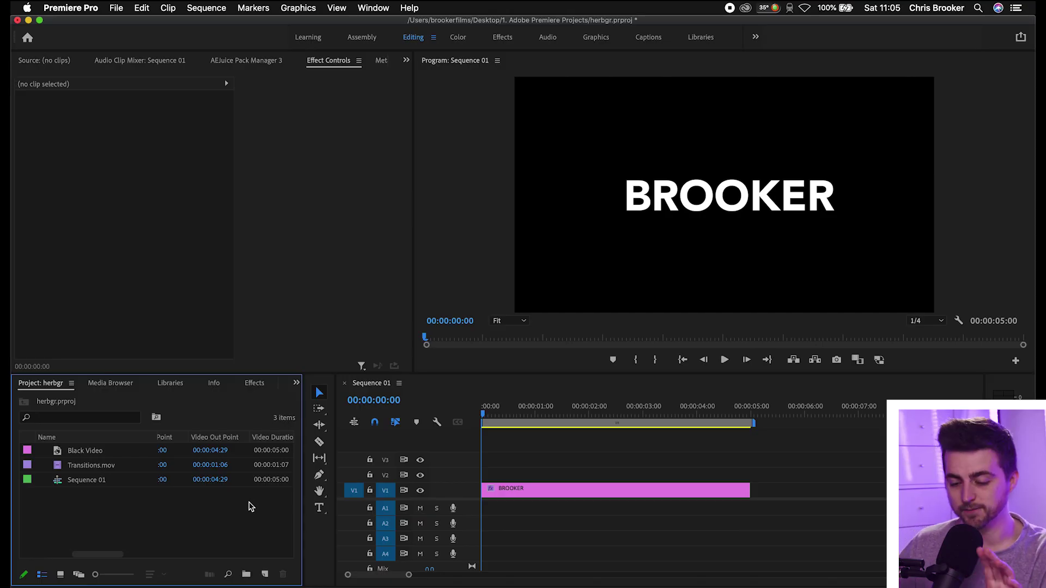
{"action": "left_click", "coordinate": [265, 575]}
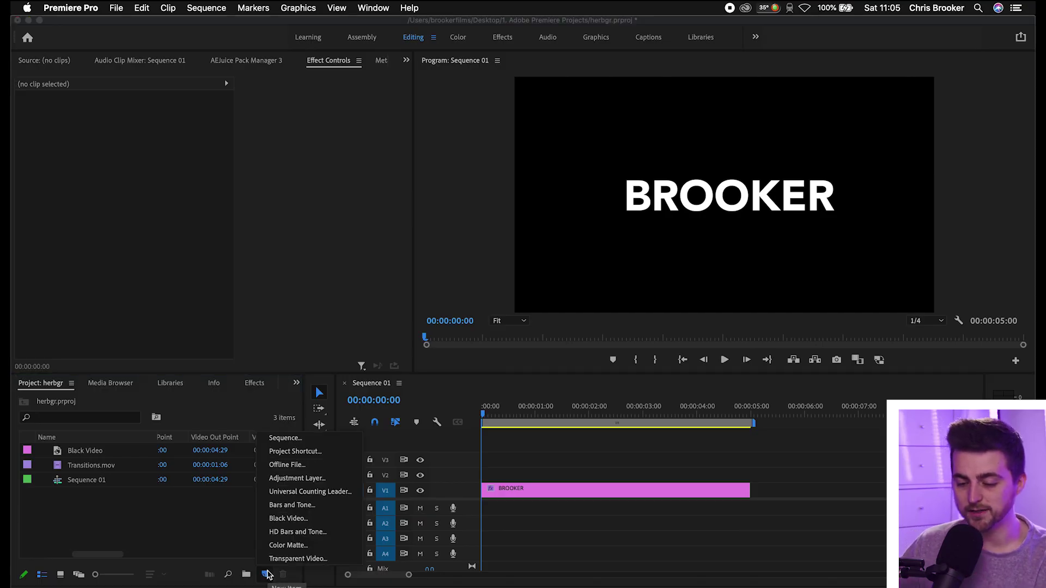
{"action": "left_click", "coordinate": [279, 543]}
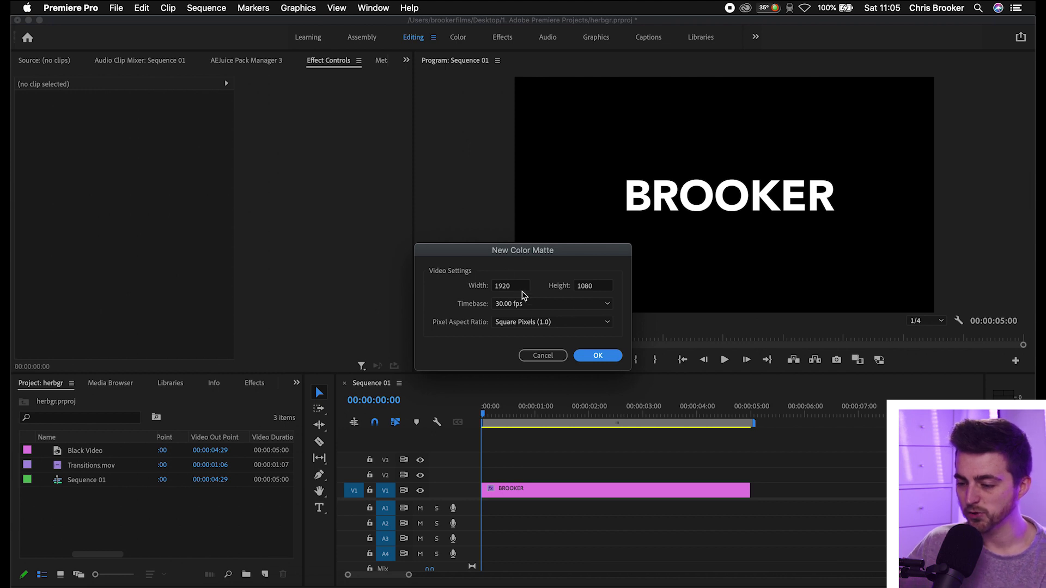
{"action": "left_click", "coordinate": [603, 290]}
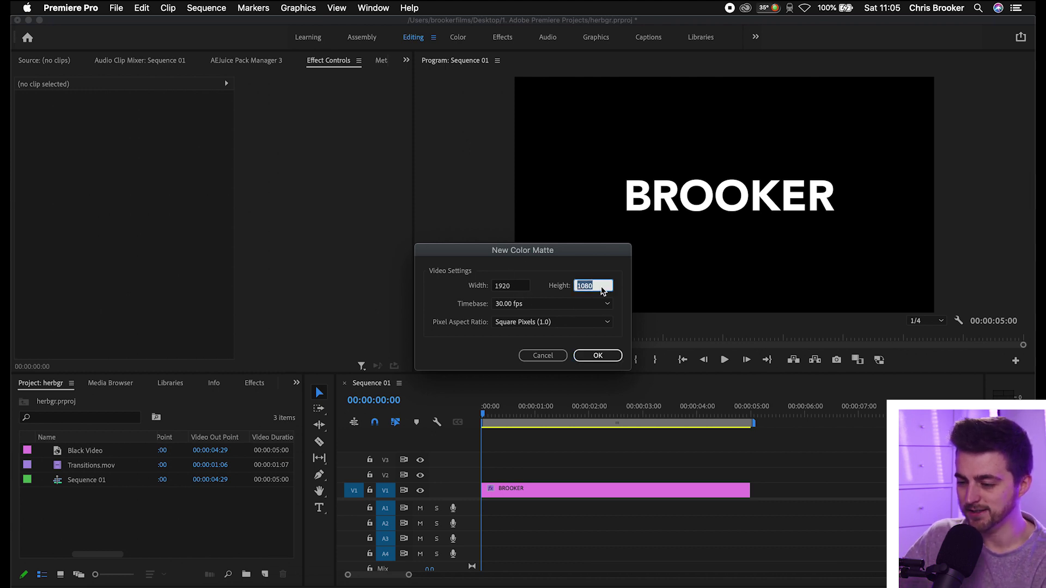
{"action": "type", "text": "600"}
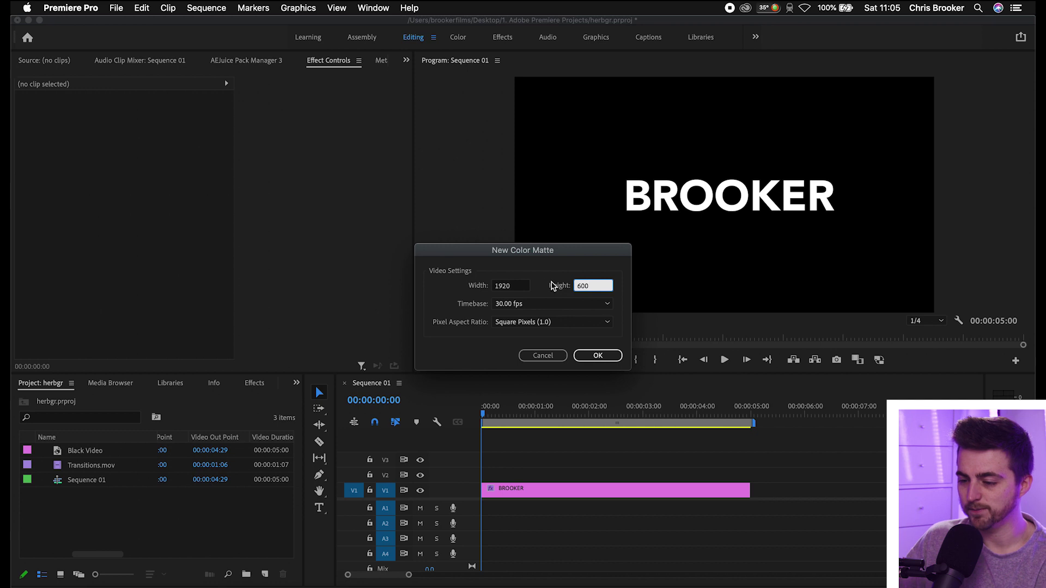
{"action": "left_click", "coordinate": [522, 289]}
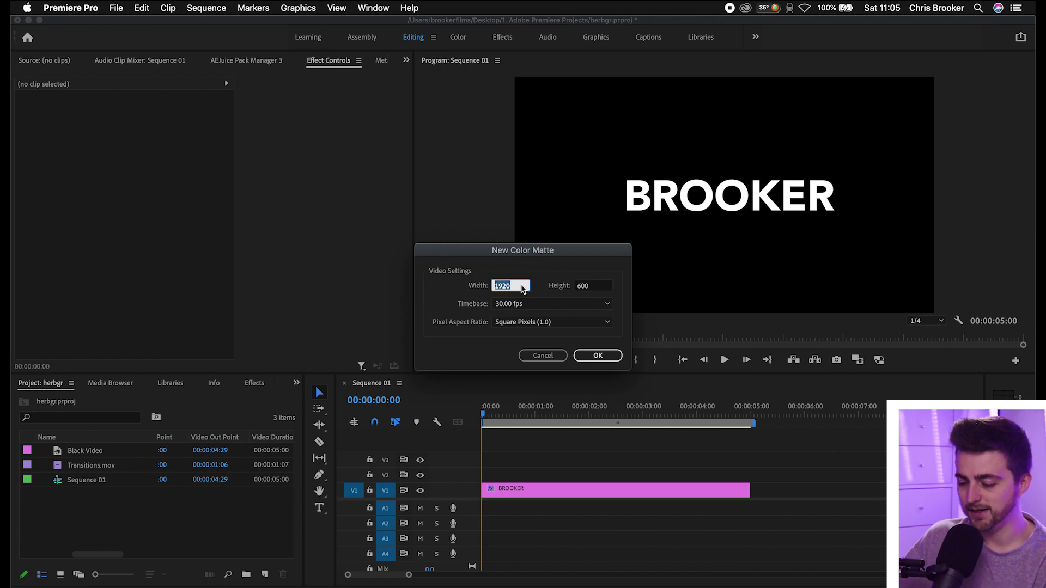
{"action": "type", "text": "50"}
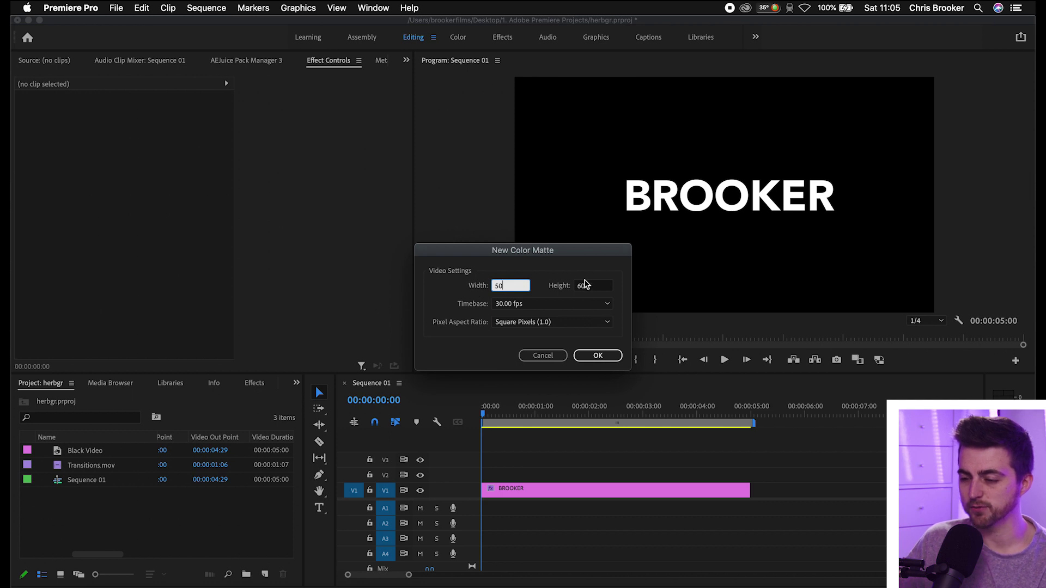
{"action": "key", "text": "Return"}
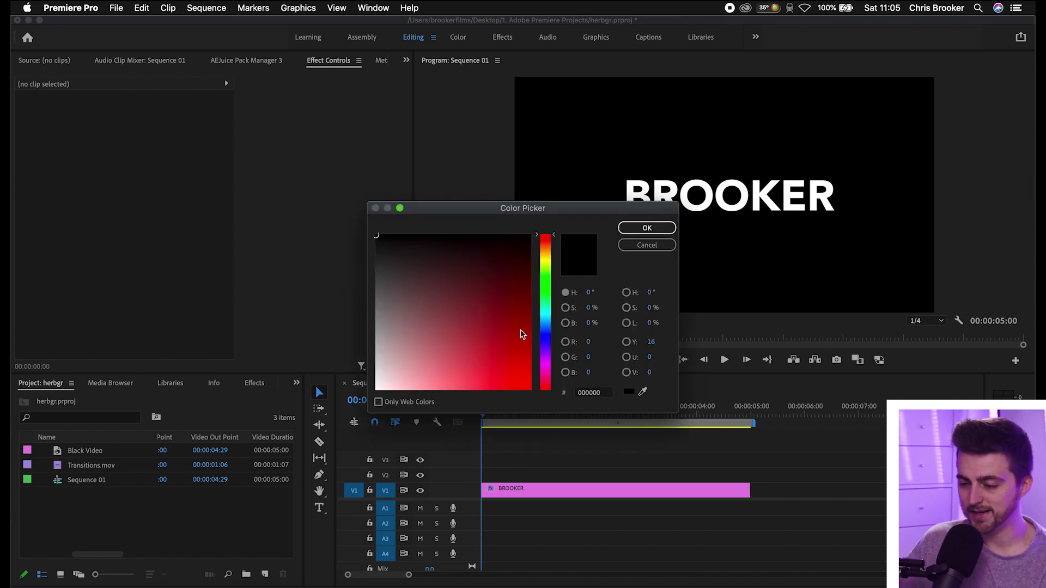
{"action": "left_click_drag", "start_coordinate": [546, 311], "coordinate": [539, 391]}
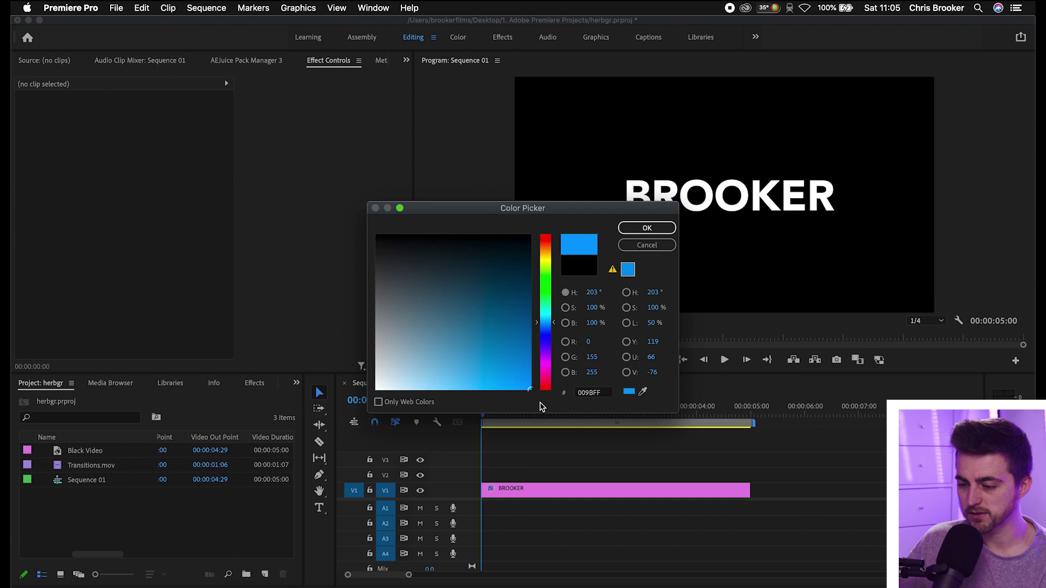
{"action": "left_click_drag", "start_coordinate": [542, 322], "coordinate": [543, 320]}
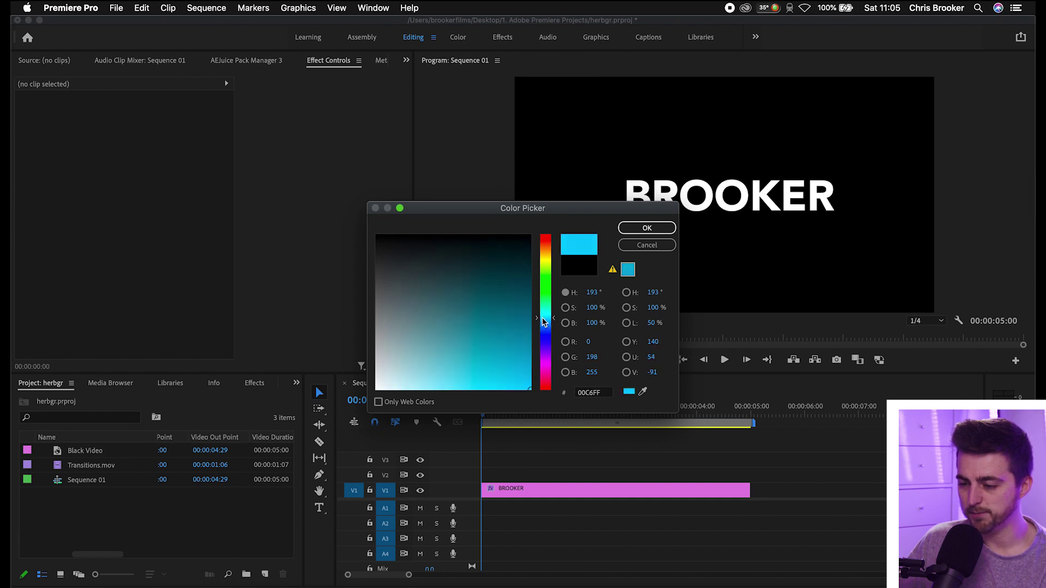
{"action": "left_click", "coordinate": [607, 394]}
{"action": "key", "text": "super+c"}
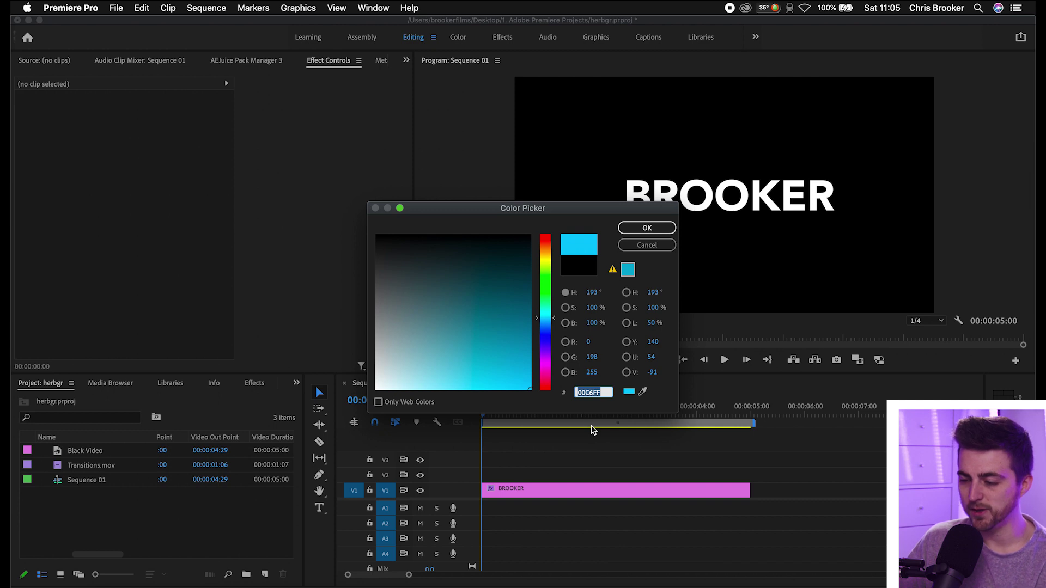
{"action": "left_click", "coordinate": [648, 227]}
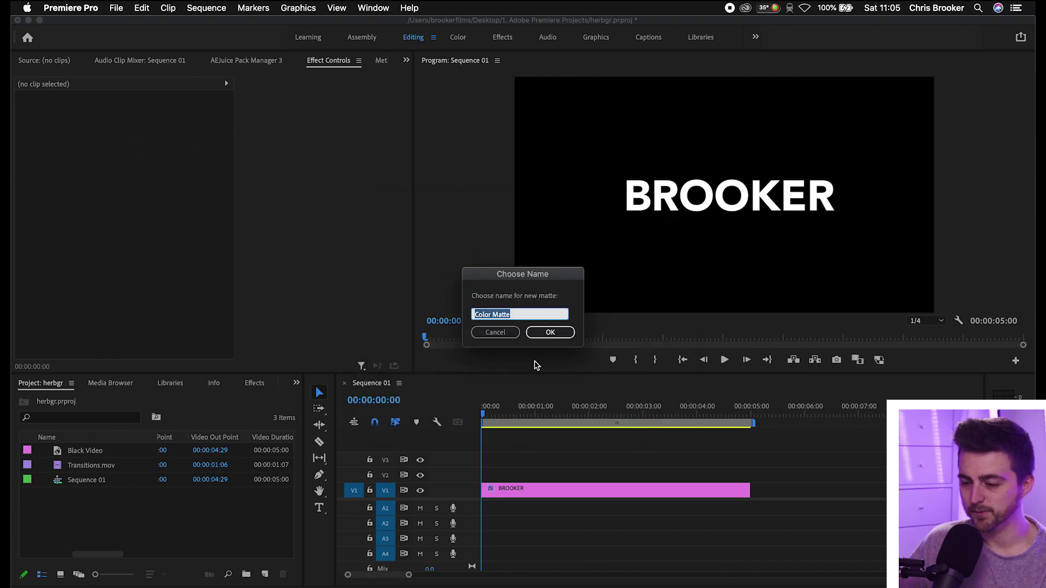
{"action": "left_click", "coordinate": [549, 332]}
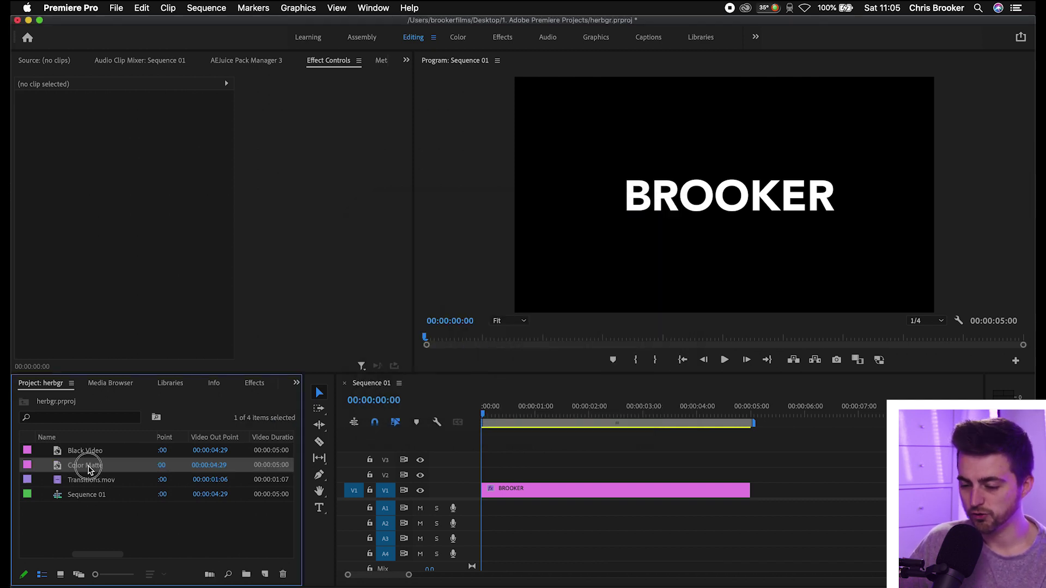
Place the cyan matte on V2 and move it left of BROOKER to X 369
{"action": "left_click_drag", "start_coordinate": [85, 465], "coordinate": [502, 477]}
{"action": "left_click", "coordinate": [502, 478]}
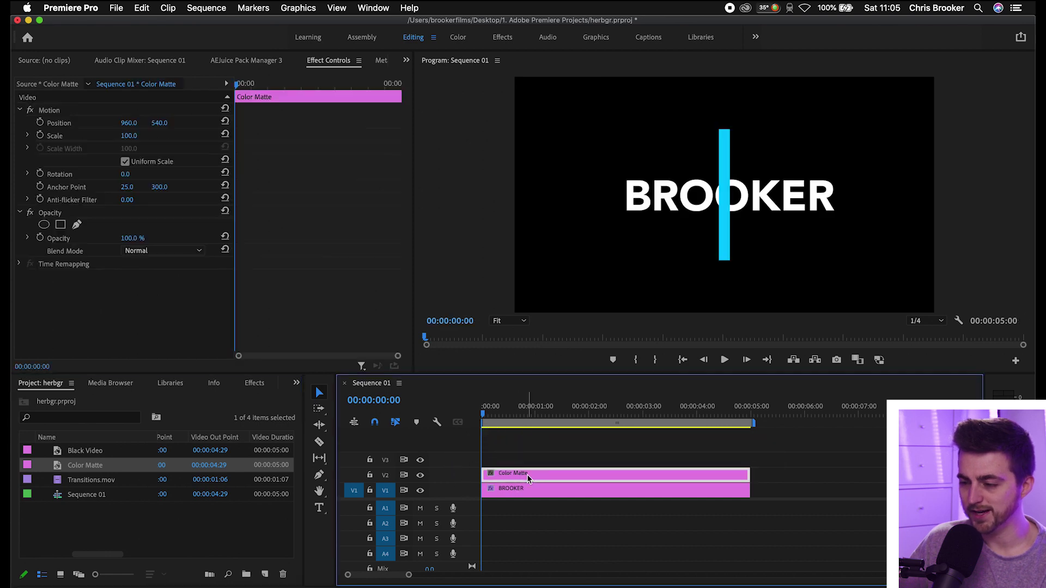
{"action": "left_click_drag", "start_coordinate": [134, 123], "coordinate": [14, 124]}
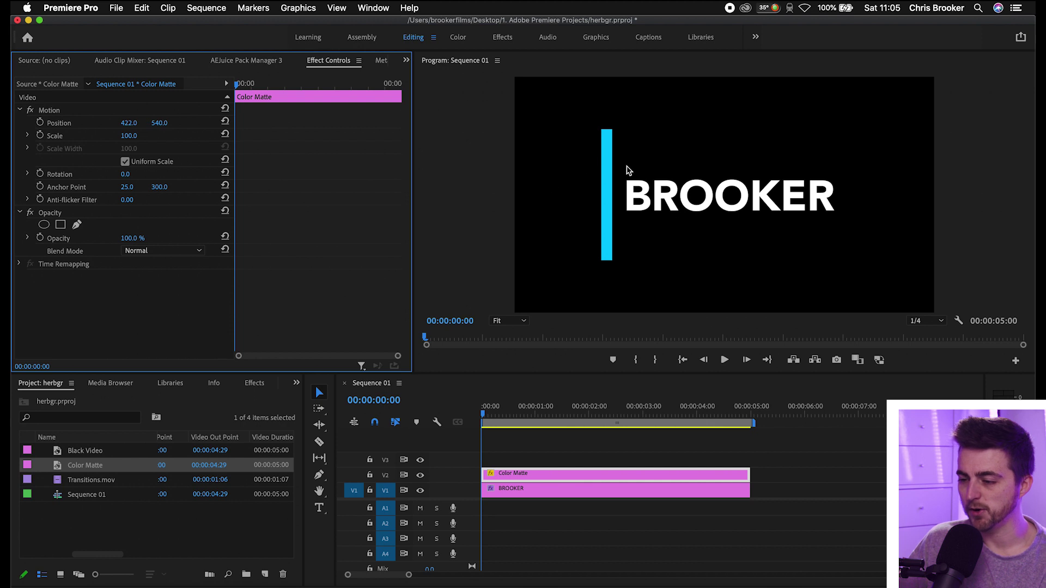
{"action": "left_click_drag", "start_coordinate": [130, 123], "coordinate": [100, 123]}
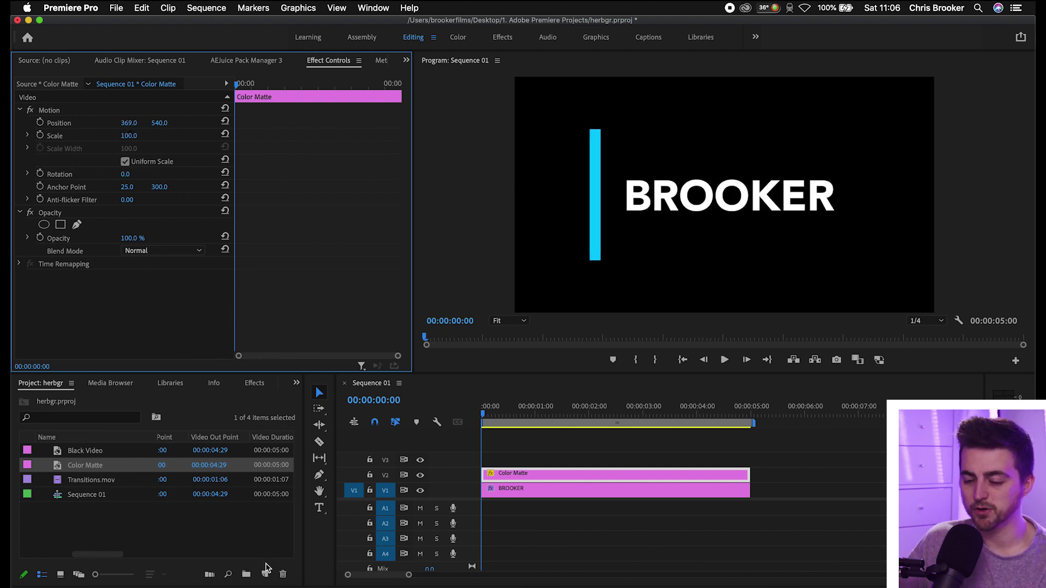
Make a second Color Matte, 1000 wide by 50 high, in cyan 00C6FF
{"action": "left_click", "coordinate": [266, 574]}
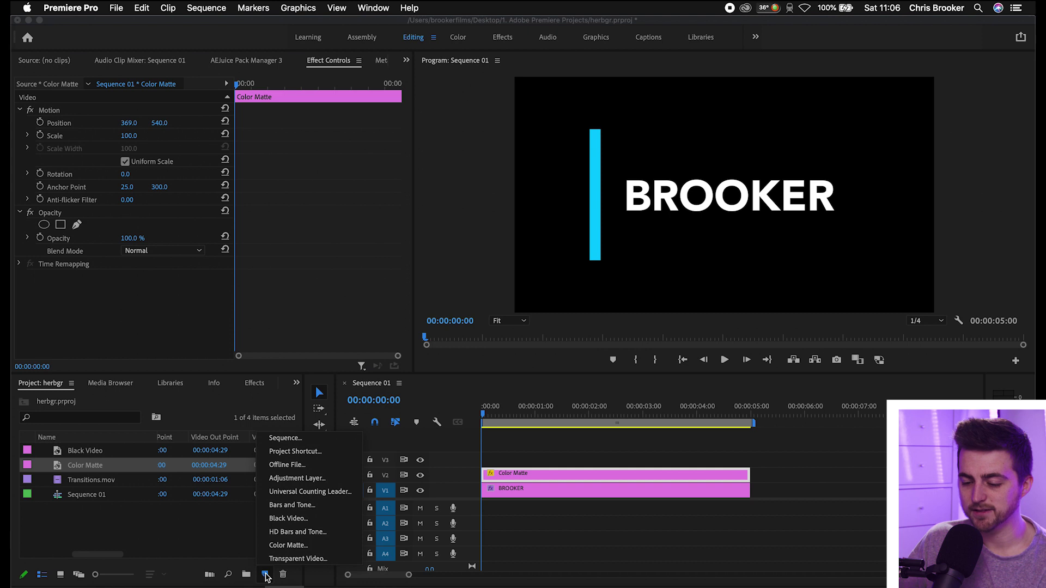
{"action": "left_click", "coordinate": [279, 547]}
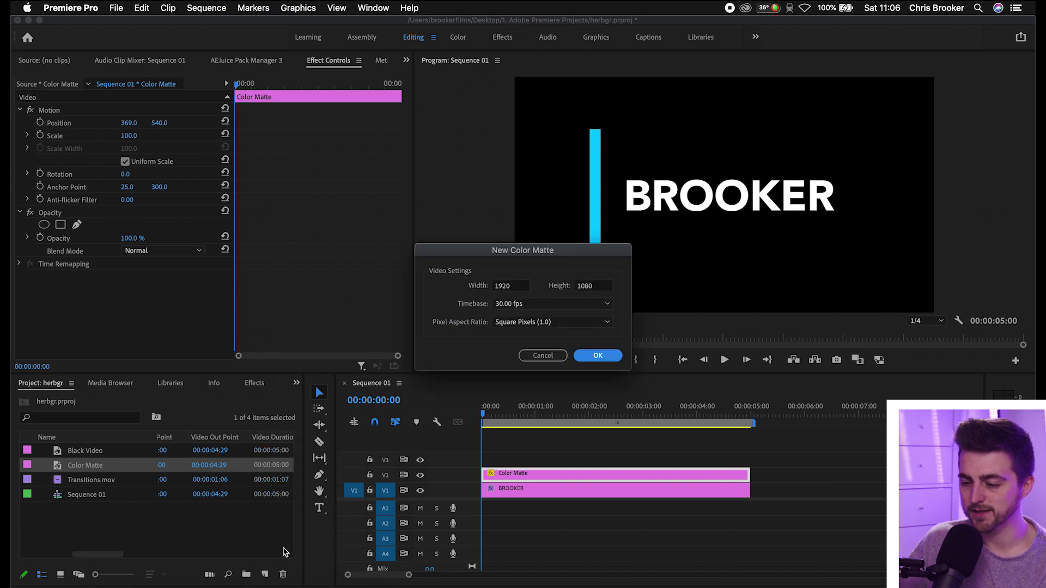
{"action": "double_click", "coordinate": [512, 286]}
{"action": "double_click", "coordinate": [601, 289]}
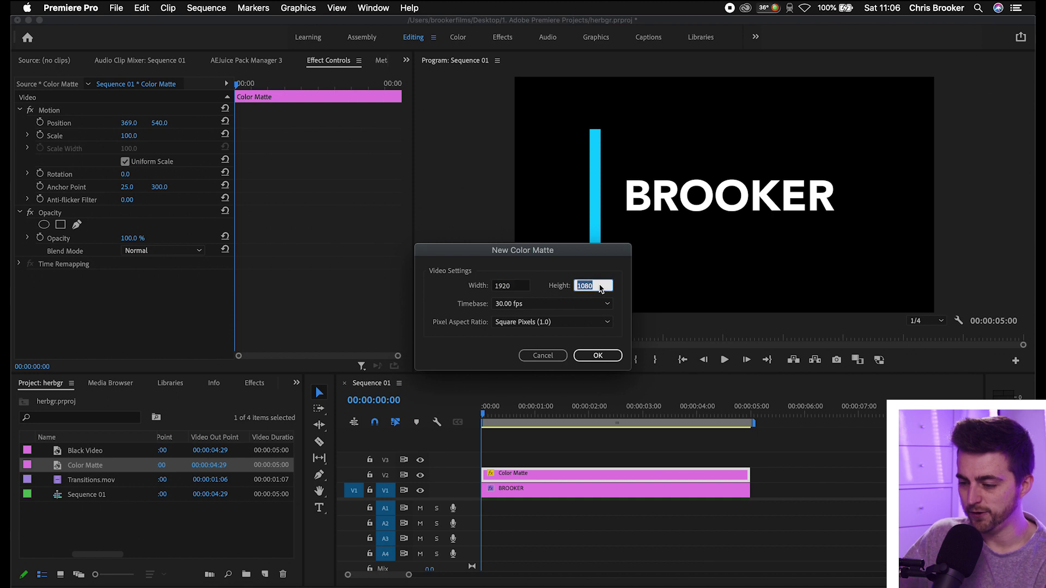
{"action": "type", "text": "50"}
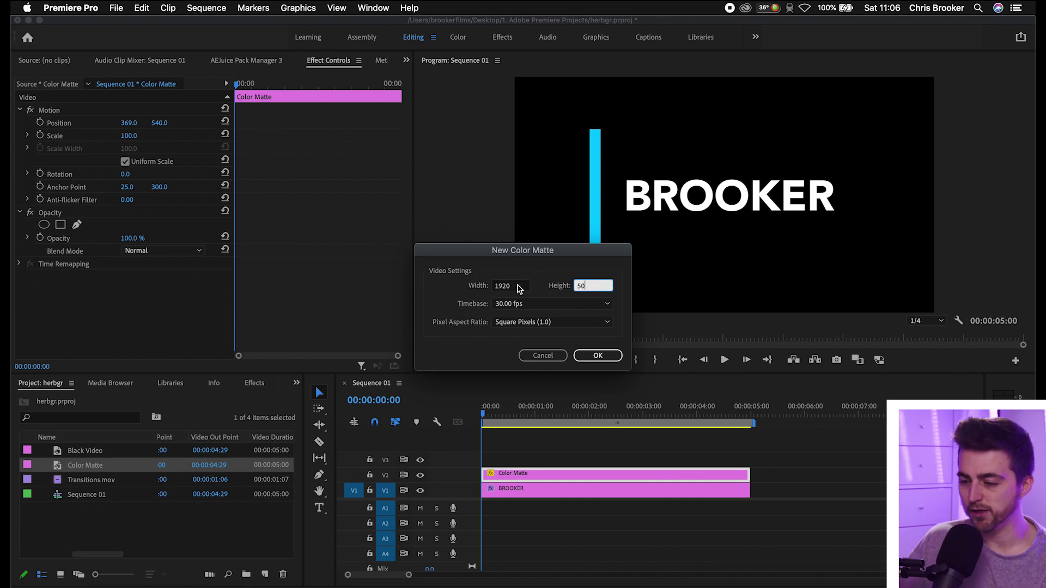
{"action": "double_click", "coordinate": [515, 288]}
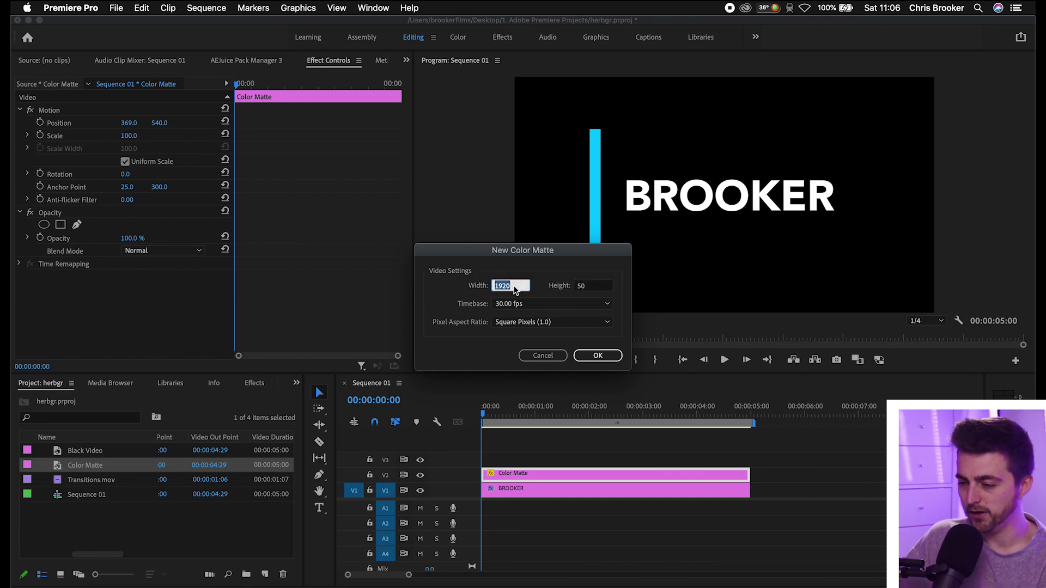
{"action": "type", "text": "100"}
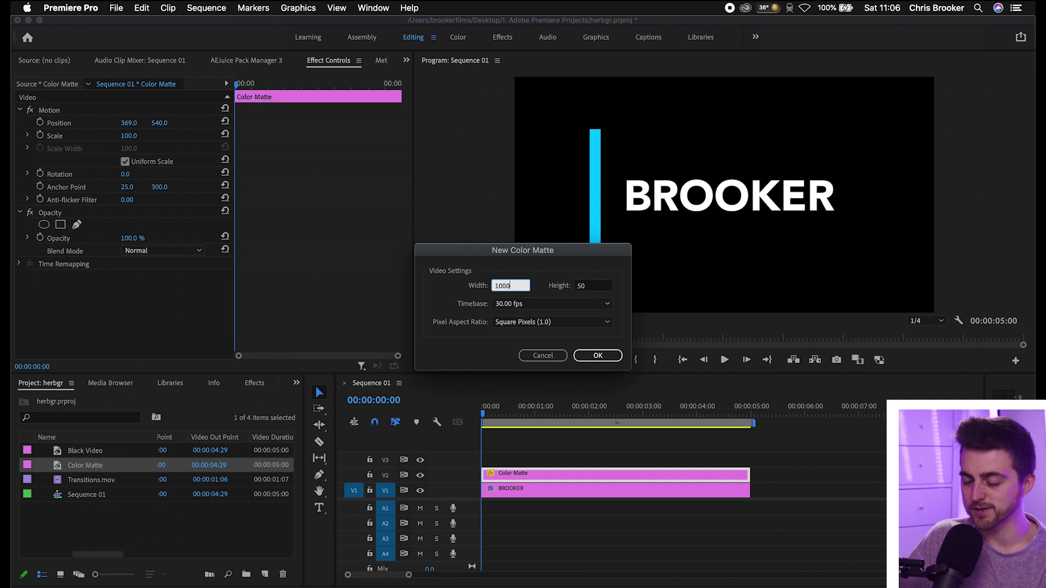
{"action": "type", "text": "0"}
{"action": "key", "text": "Return"}
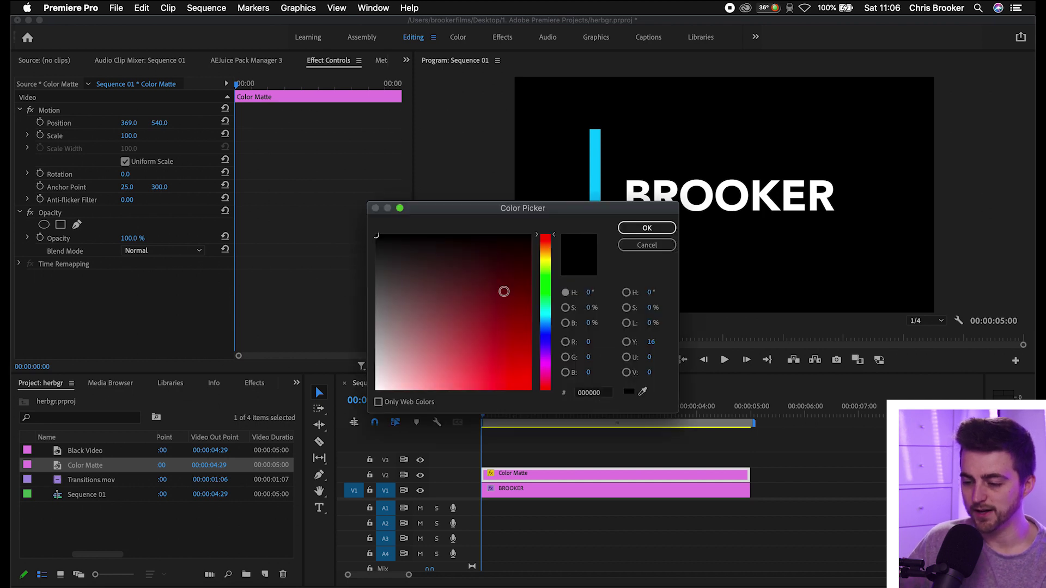
{"action": "double_click", "coordinate": [603, 394]}
{"action": "key", "text": "super+v"}
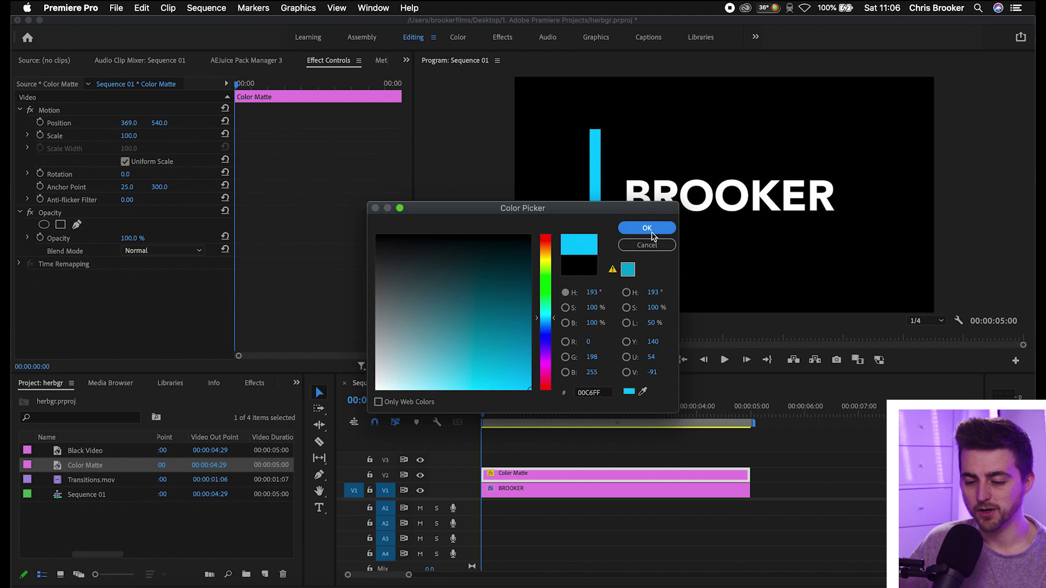
{"action": "left_click", "coordinate": [647, 228]}
{"action": "key", "text": "Return"}
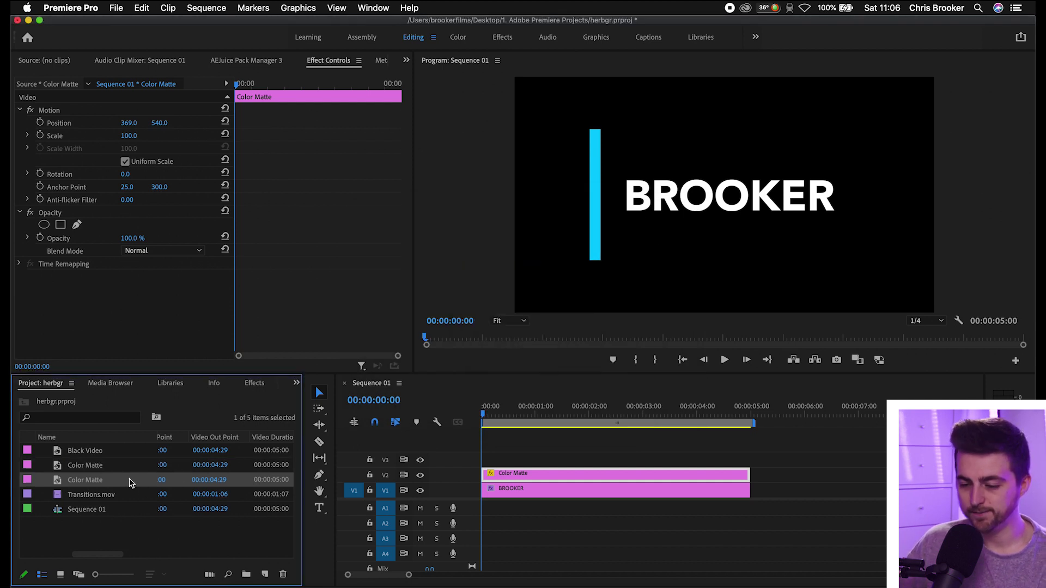
Put the new bar on V3 above BROOKER and stretch its width with non-uniform scale
{"action": "left_click_drag", "start_coordinate": [130, 476], "coordinate": [472, 458]}
{"action": "left_click", "coordinate": [547, 462]}
{"action": "mouse_move", "coordinate": [158, 122]}
{"action": "left_mouse_down"}
{"action": "mouse_move", "coordinate": [9, 123]}
{"action": "mouse_move", "coordinate": [160, 123]}
{"action": "left_mouse_up"}
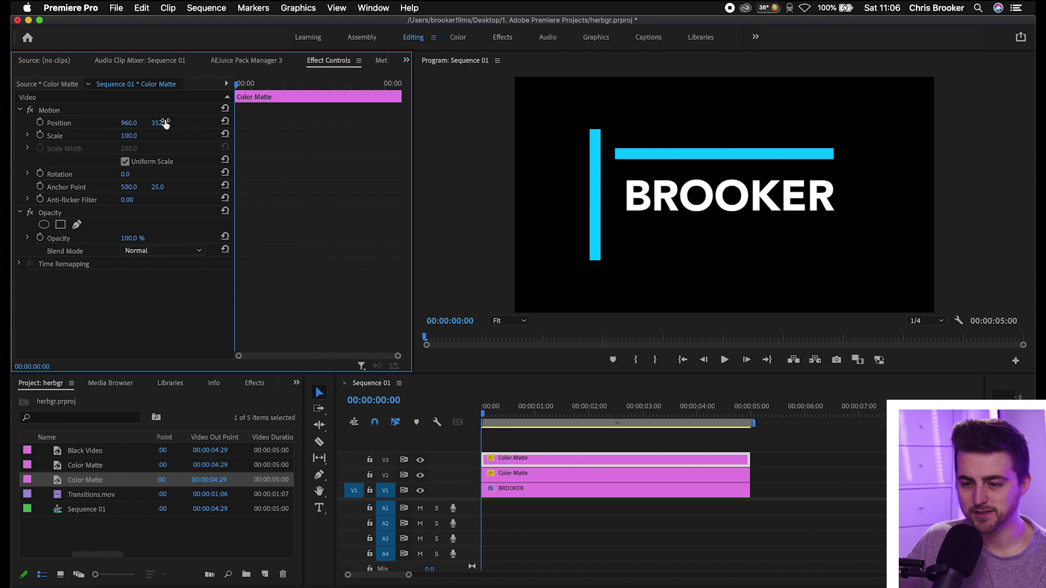
{"action": "left_click", "coordinate": [126, 163]}
{"action": "left_click_drag", "start_coordinate": [129, 148], "coordinate": [138, 148]}
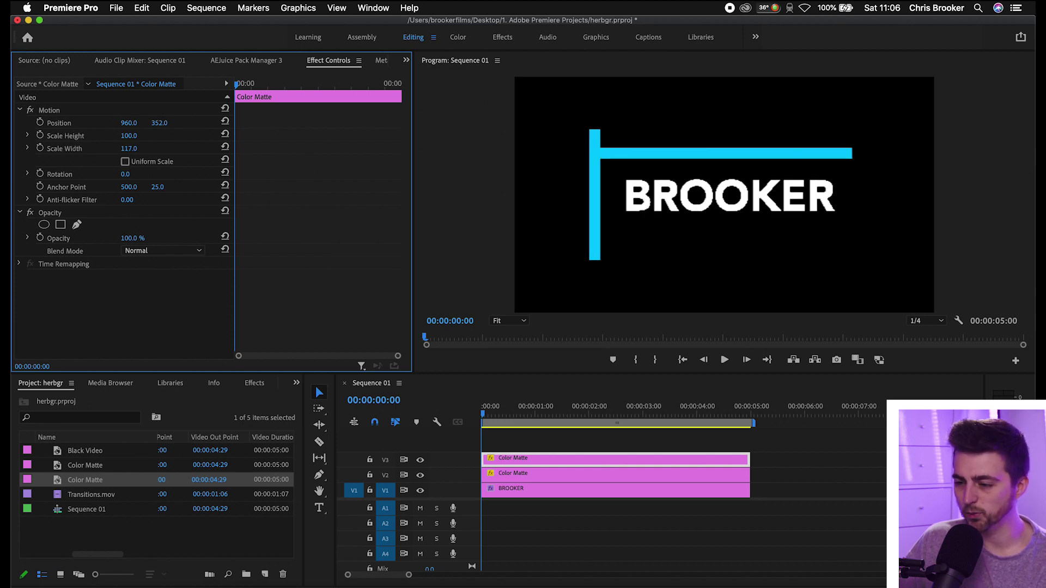
Unlink the left bar's uniform scale, shorten its height, and view the monitor at 200%
{"action": "left_click", "coordinate": [547, 476]}
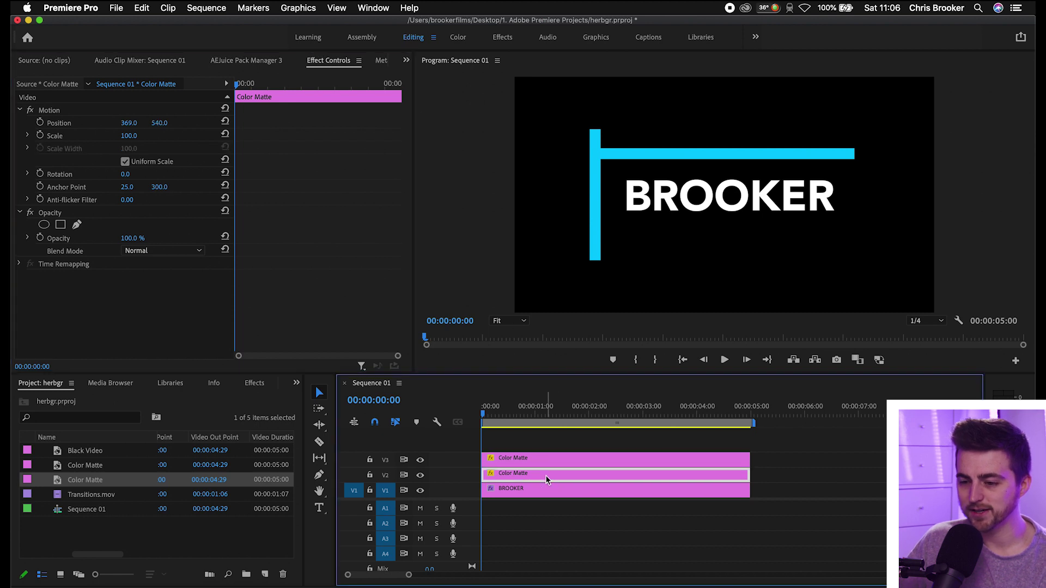
{"action": "left_click", "coordinate": [125, 163]}
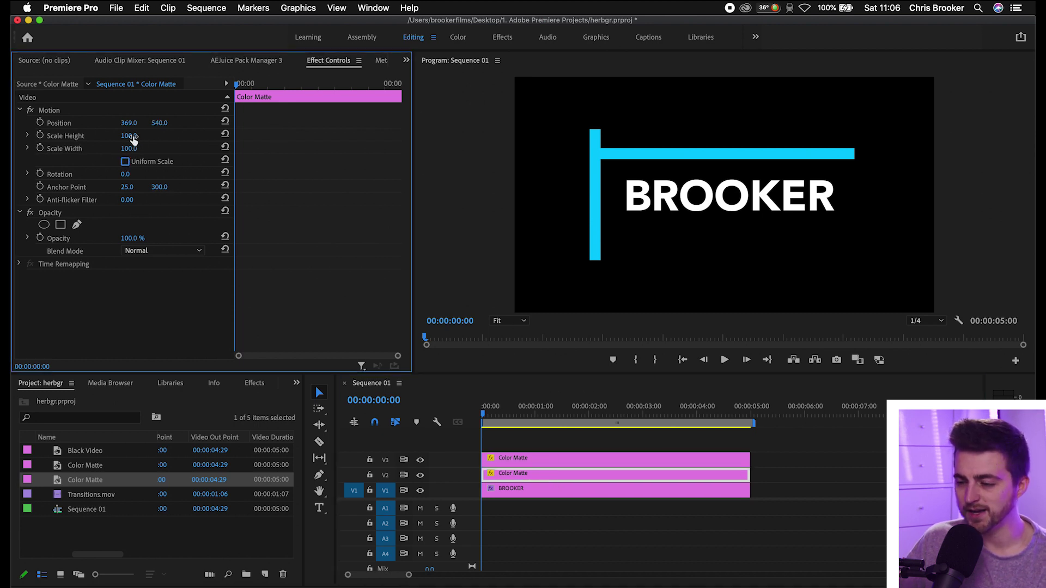
{"action": "mouse_move", "coordinate": [131, 140]}
{"action": "left_mouse_down"}
{"action": "mouse_move", "coordinate": [118, 140]}
{"action": "mouse_move", "coordinate": [137, 136]}
{"action": "left_mouse_up"}
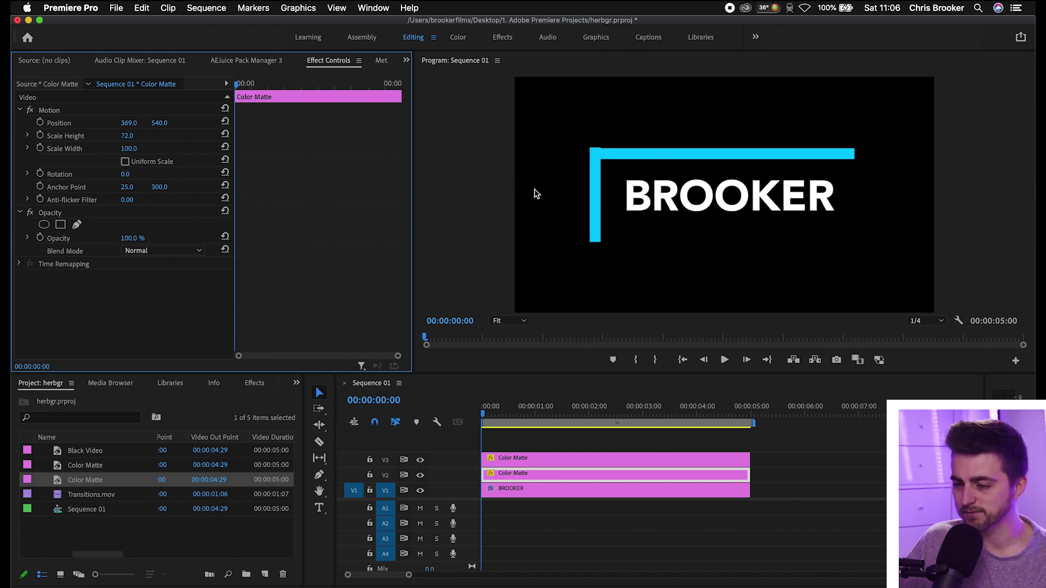
{"action": "left_click", "coordinate": [566, 190]}
{"action": "left_click", "coordinate": [959, 323]}
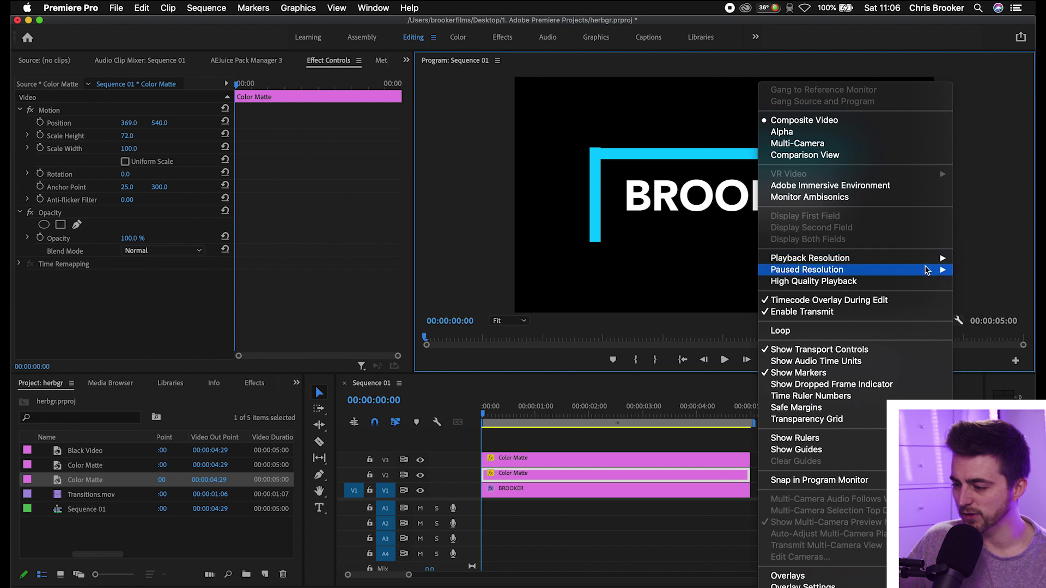
{"action": "mouse_move", "coordinate": [926, 269]}
{"action": "left_click", "coordinate": [970, 269]}
{"action": "left_click", "coordinate": [504, 322]}
{"action": "left_click", "coordinate": [504, 431]}
Set the left bar's Scale Height to exactly 71
{"action": "scroll", "coordinate": [1025, 164], "scroll_direction": "up", "scroll_amount": 3}
{"action": "left_click_drag", "start_coordinate": [727, 309], "coordinate": [558, 321]}
{"action": "left_click", "coordinate": [127, 144]}
{"action": "left_click", "coordinate": [127, 136]}
{"action": "type", "text": "71"}
{"action": "key", "text": "Return"}
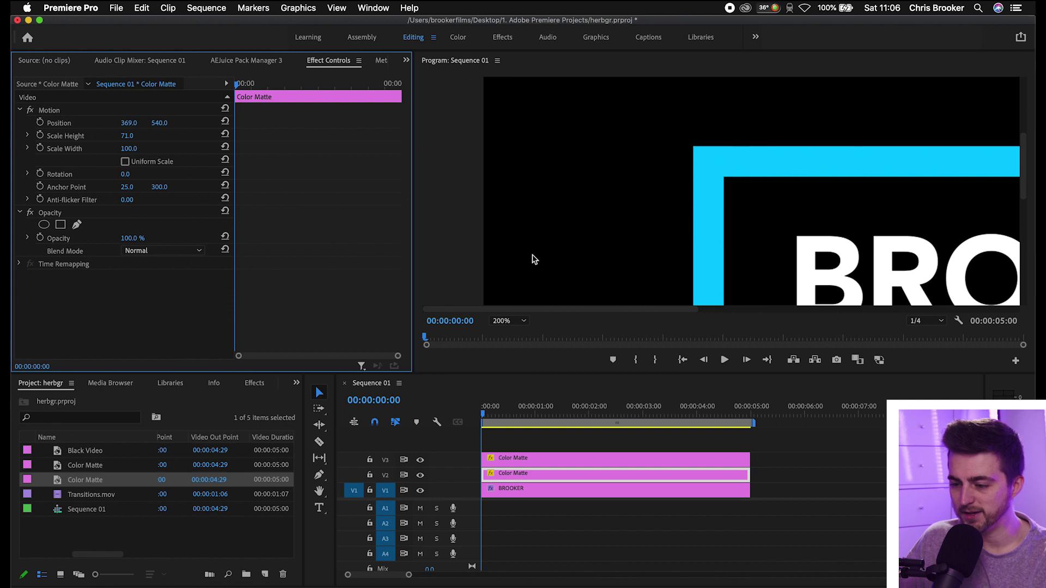
{"action": "left_click", "coordinate": [507, 321]}
Select the two bar clips and try pasting copies, then delete the pasted copies
{"action": "left_click", "coordinate": [504, 337]}
{"action": "left_click", "coordinate": [457, 535]}
{"action": "left_click_drag", "start_coordinate": [457, 535], "coordinate": [457, 534]}
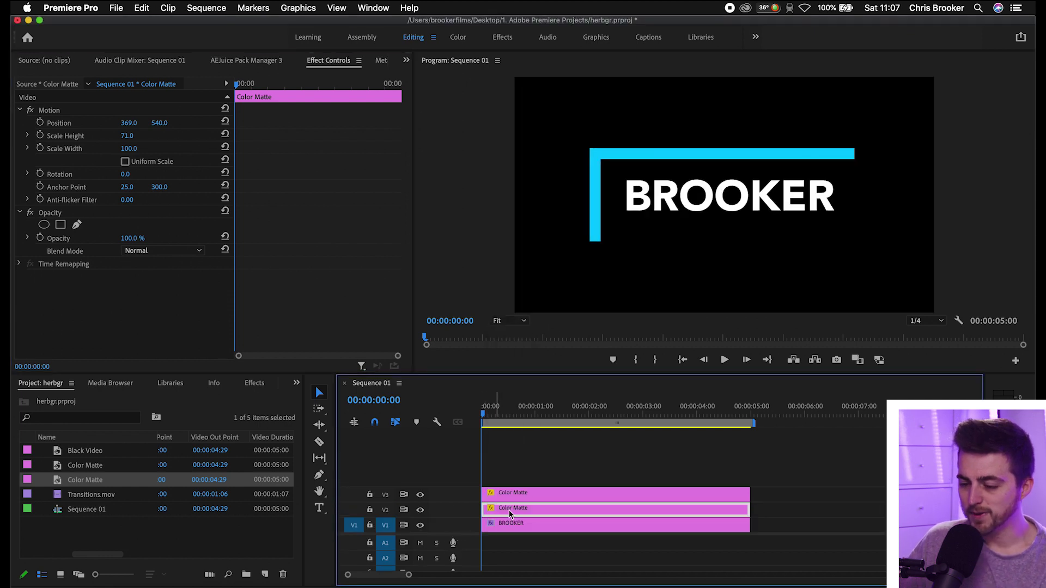
{"action": "left_click", "coordinate": [524, 493], "text": "shift"}
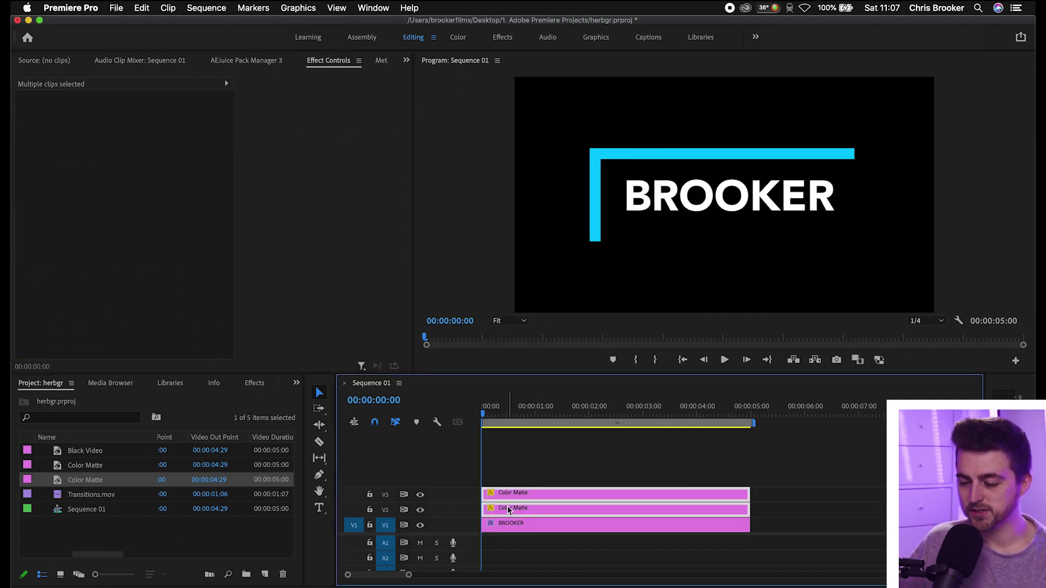
{"action": "left_click", "coordinate": [521, 481]}
{"action": "left_click_drag", "start_coordinate": [551, 467], "coordinate": [520, 507]}
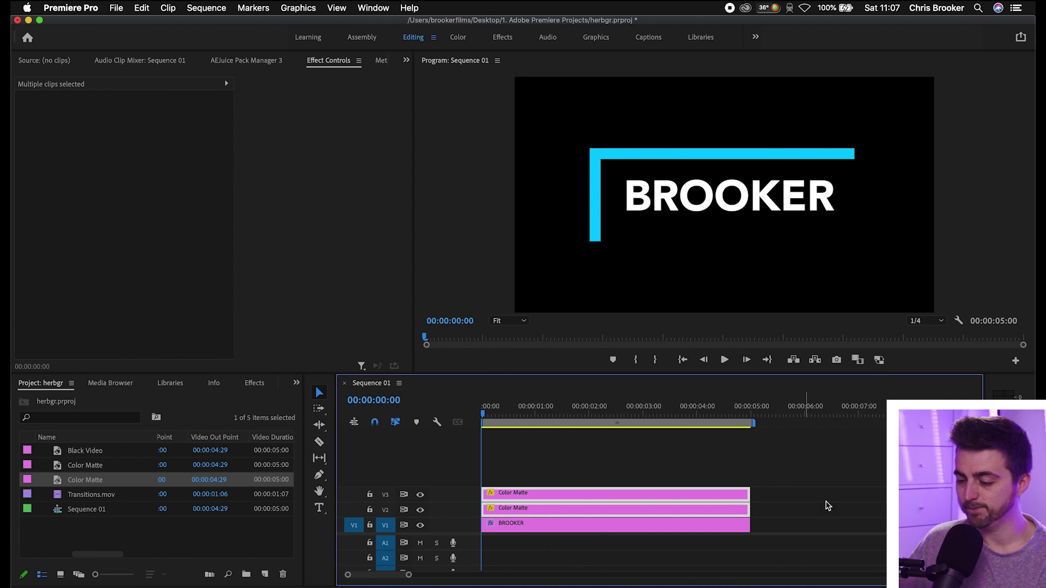
{"action": "left_click", "coordinate": [789, 414]}
{"action": "key", "text": "super+v"}
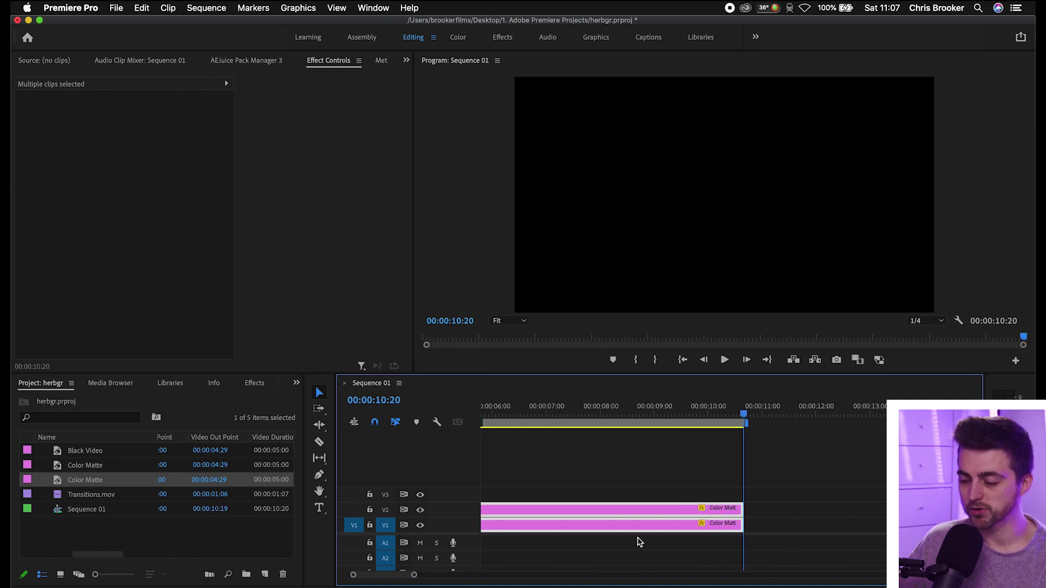
{"action": "scroll", "coordinate": [638, 541], "scroll_direction": "up", "scroll_amount": 5}
{"action": "left_click_drag", "start_coordinate": [820, 523], "coordinate": [479, 460]}
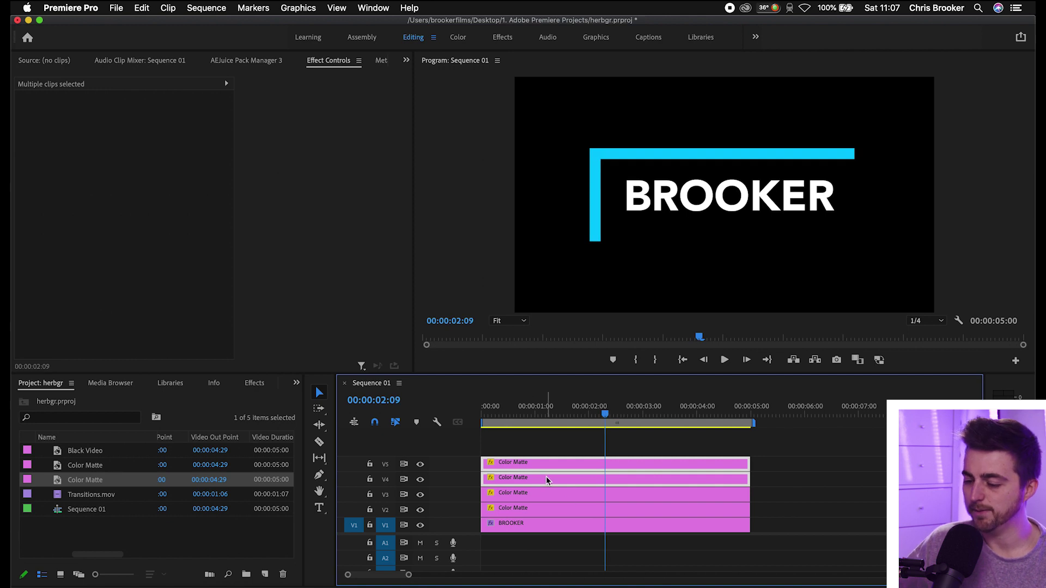
{"action": "key", "text": "Delete"}
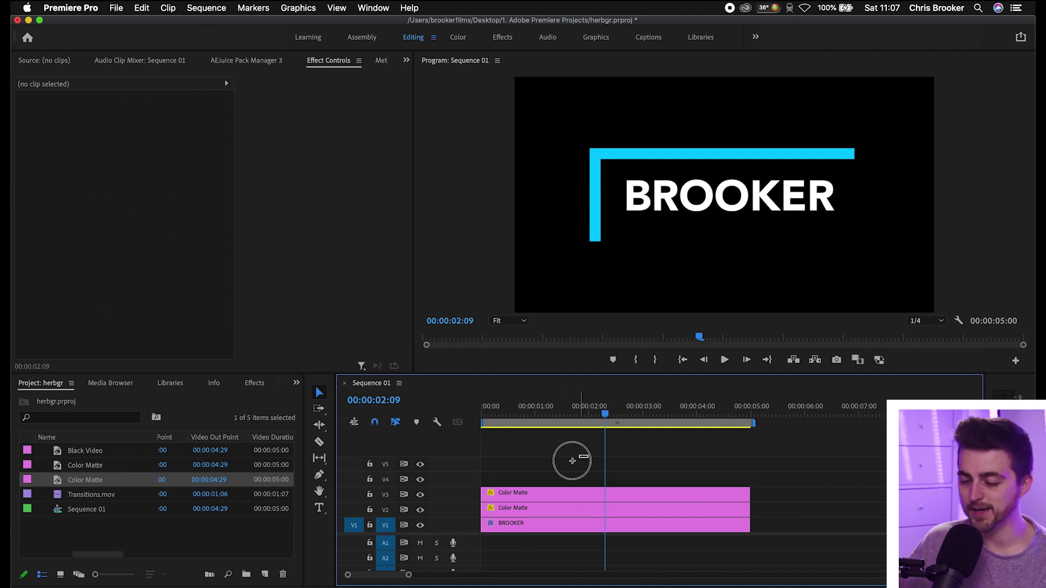
Alt-drag the V2 and V3 bar clips up onto V4 and V5
{"action": "left_click_drag", "start_coordinate": [558, 470], "coordinate": [511, 508]}
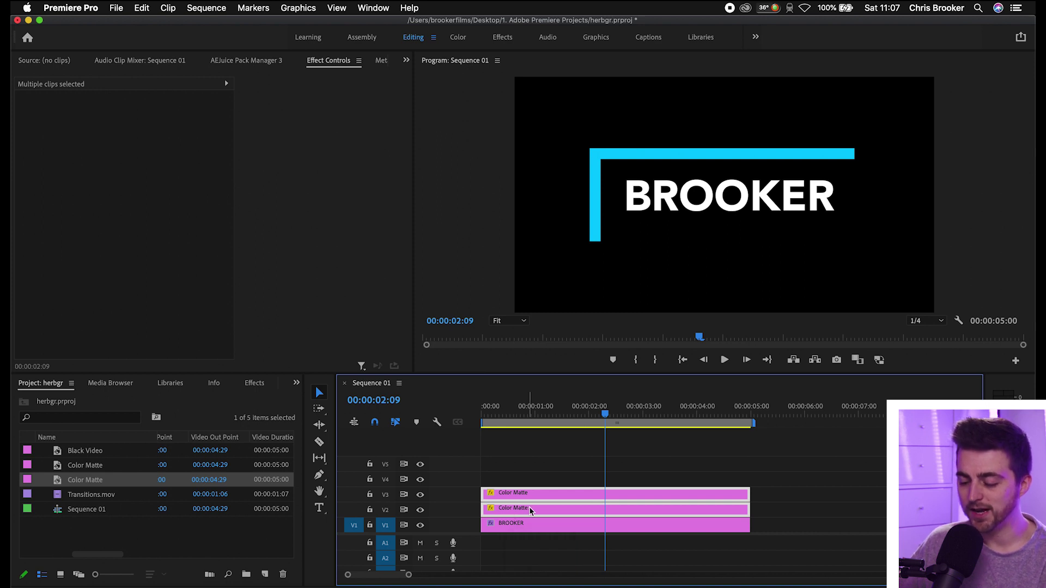
{"action": "left_click_drag", "start_coordinate": [531, 507], "coordinate": [527, 476]}
{"action": "left_click", "coordinate": [528, 477]}
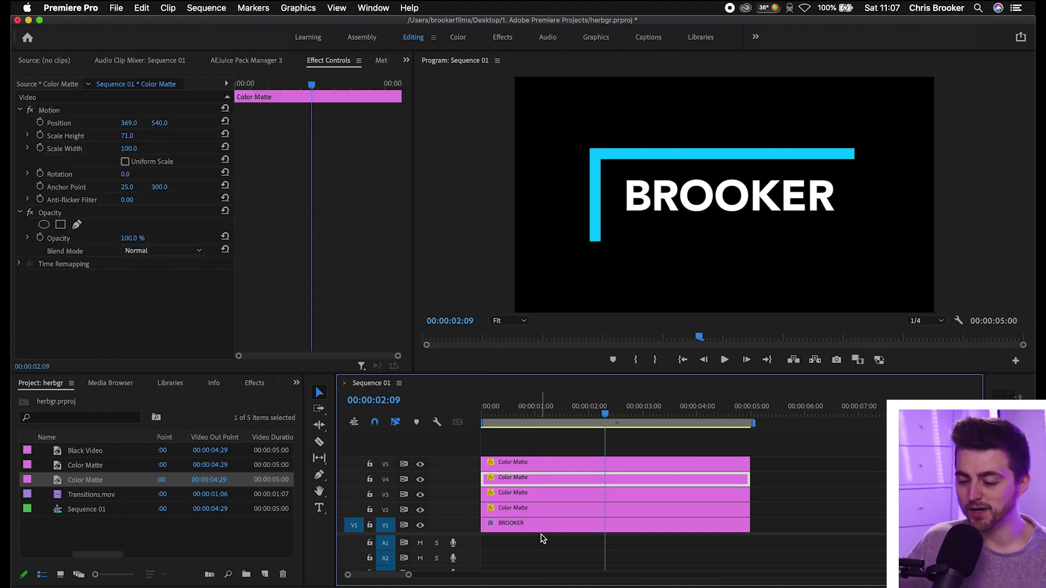
Hide the upper tracks to identify the V2 bar and rename it 'Left'
{"action": "left_click", "coordinate": [420, 463]}
{"action": "left_click", "coordinate": [421, 479]}
{"action": "left_click", "coordinate": [420, 495]}
{"action": "left_click", "coordinate": [421, 511]}
{"action": "left_click", "coordinate": [421, 510]}
{"action": "left_click", "coordinate": [532, 511]}
{"action": "right_click", "coordinate": [519, 511]}
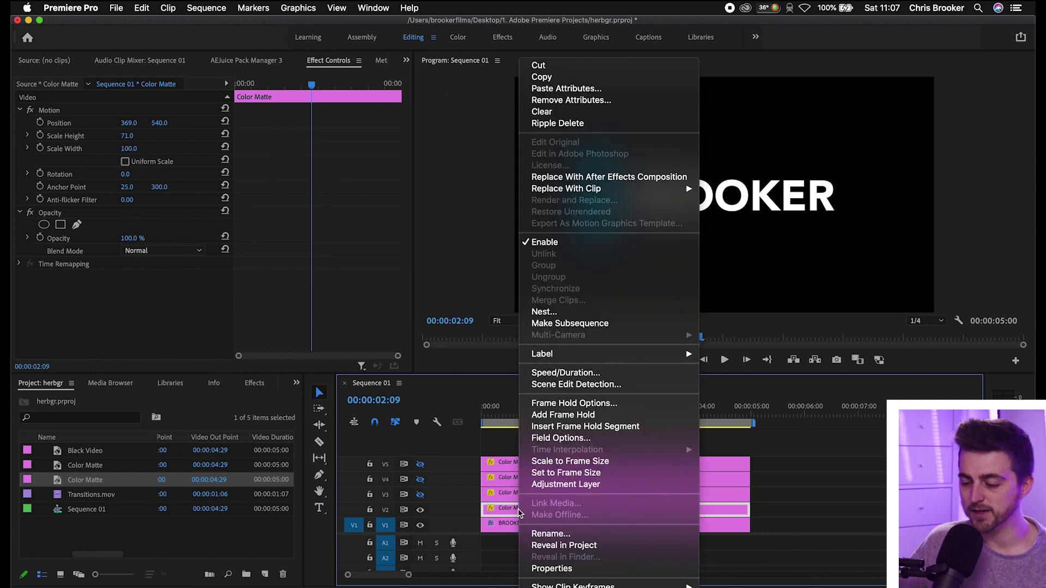
{"action": "left_click", "coordinate": [550, 534]}
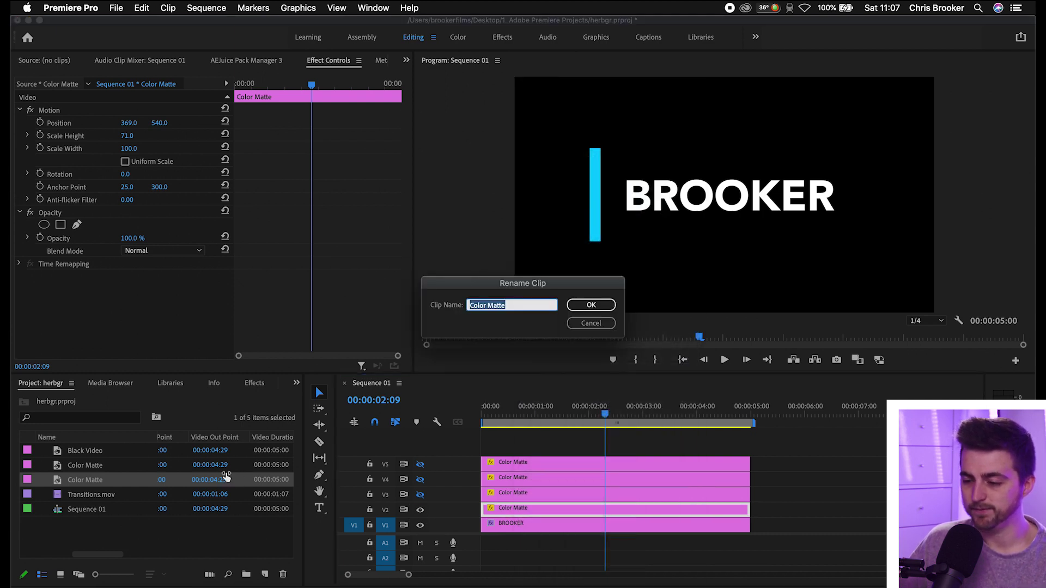
{"action": "type", "text": "Left"}
{"action": "key", "text": "Return"}
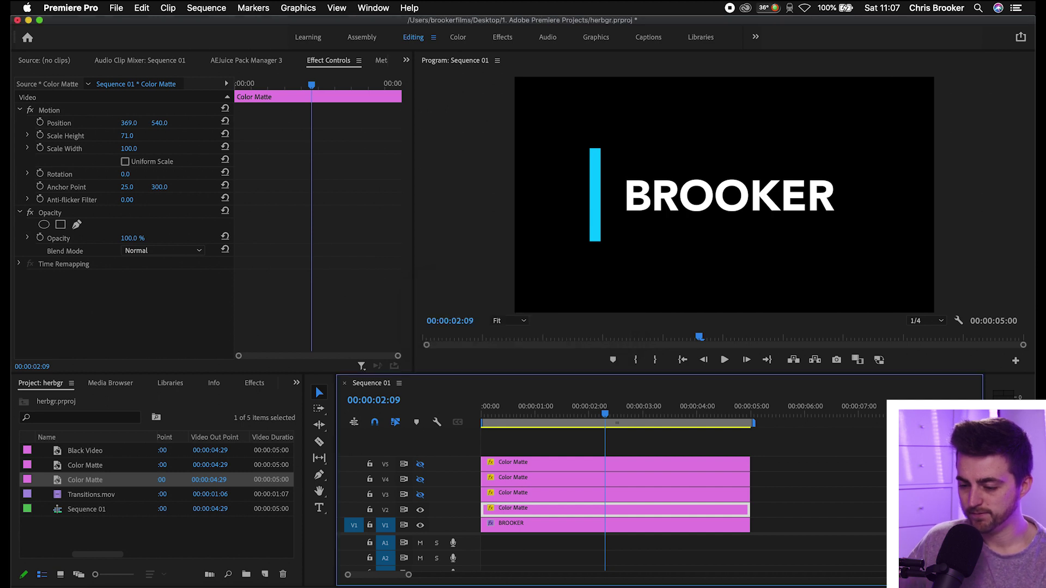
Show V3 again and rename its bar clip 'Top'
{"action": "left_click", "coordinate": [421, 495]}
{"action": "left_click", "coordinate": [525, 498]}
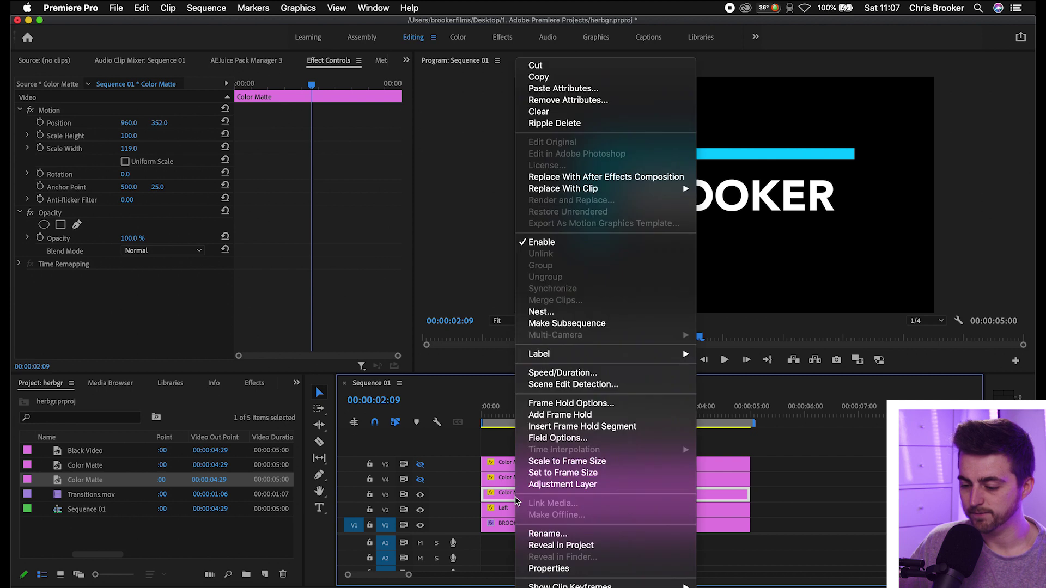
{"action": "left_click", "coordinate": [543, 534]}
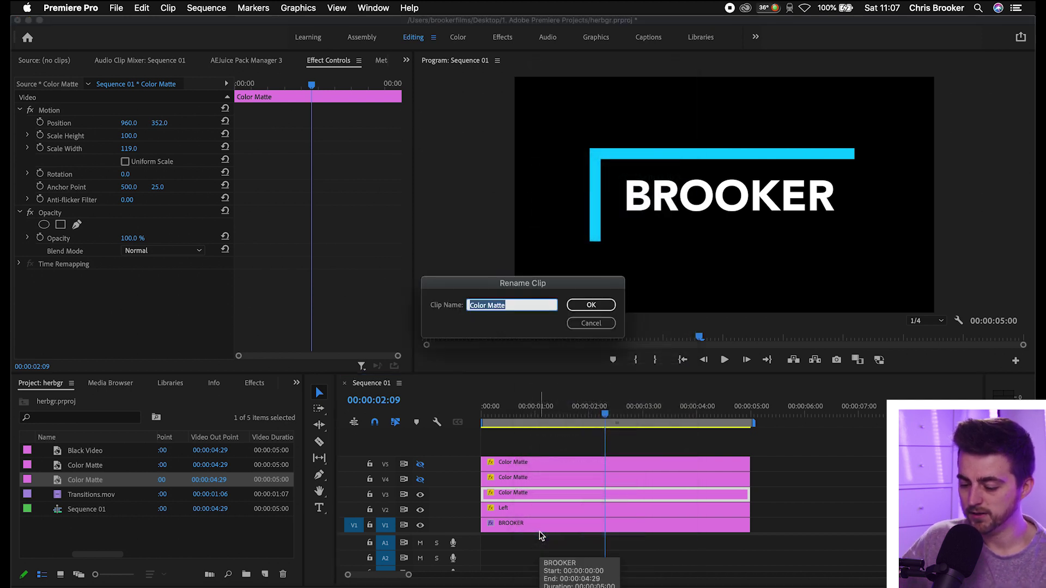
{"action": "type", "text": "Top"}
{"action": "key", "text": "Return"}
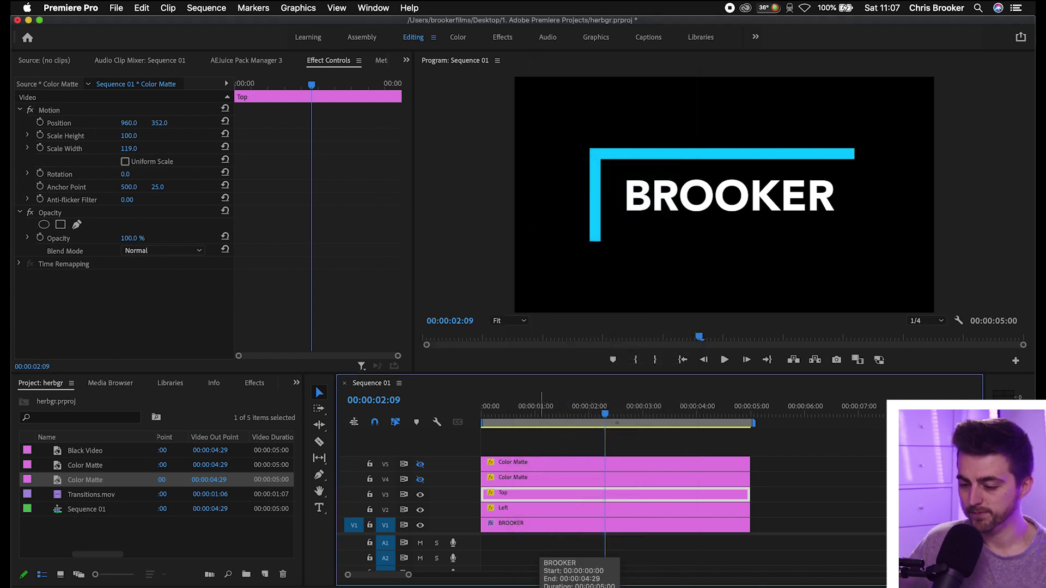
Slide the V4 bar to the right side of BROOKER and rename it 'Right'
{"action": "left_click", "coordinate": [483, 480]}
{"action": "left_click_drag", "start_coordinate": [125, 124], "coordinate": [262, 124]}
{"action": "left_click_drag", "start_coordinate": [135, 123], "coordinate": [137, 124]}
{"action": "right_click", "coordinate": [534, 480]}
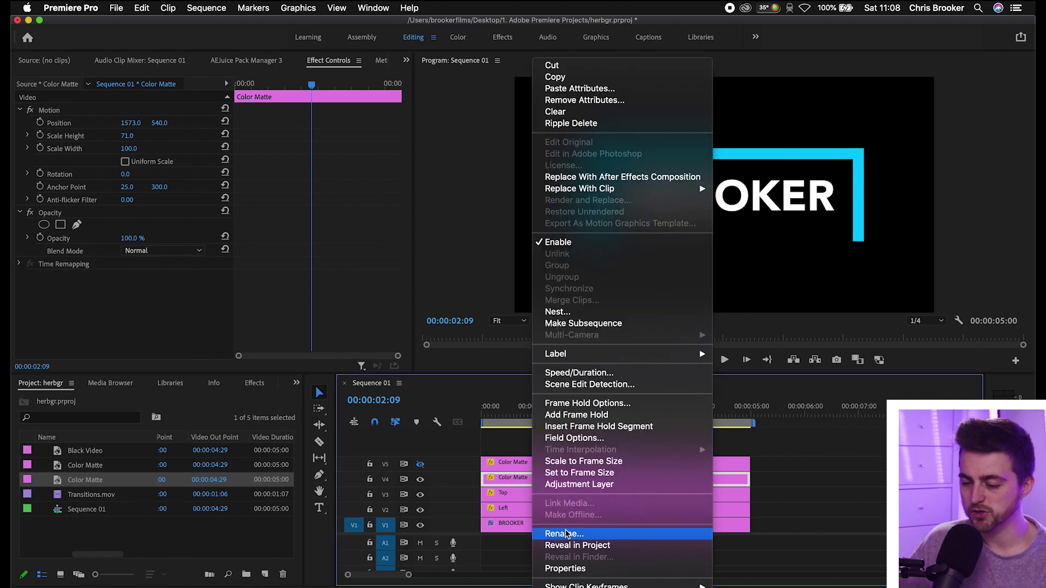
{"action": "left_click", "coordinate": [542, 535]}
{"action": "type", "text": "Righ"}
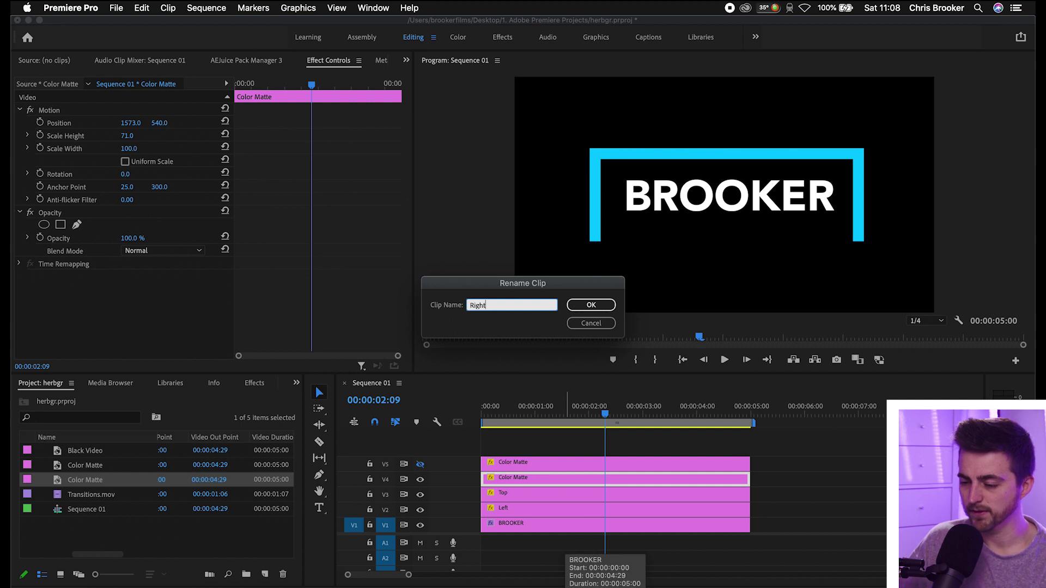
{"action": "type", "text": "t"}
{"action": "key", "text": "Return"}
Move the V5 bar down to the bottom edge, rename it 'Bottom', and zoom to 200%
{"action": "left_click", "coordinate": [532, 464]}
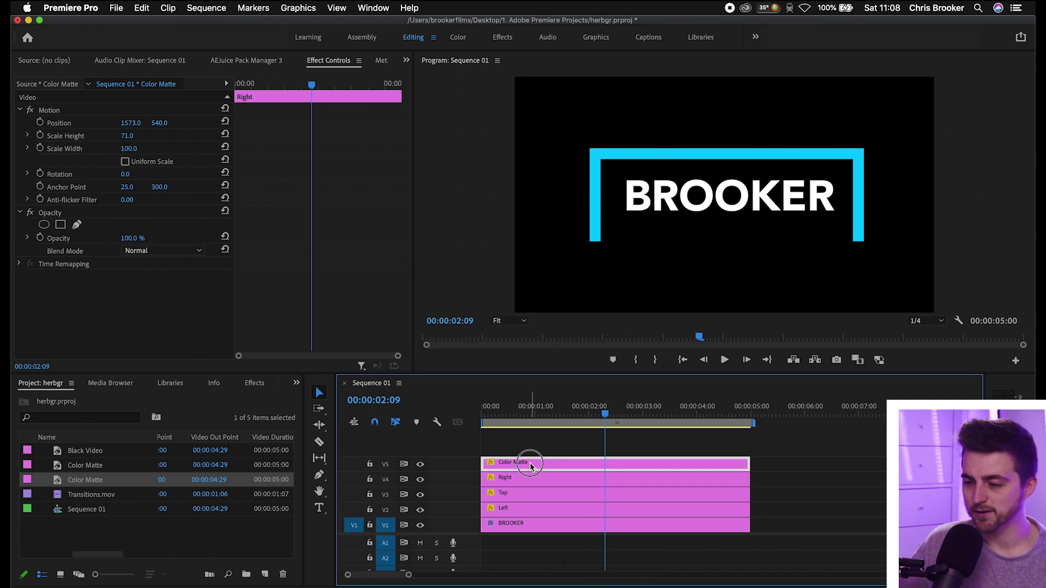
{"action": "left_click_drag", "start_coordinate": [167, 127], "coordinate": [373, 126]}
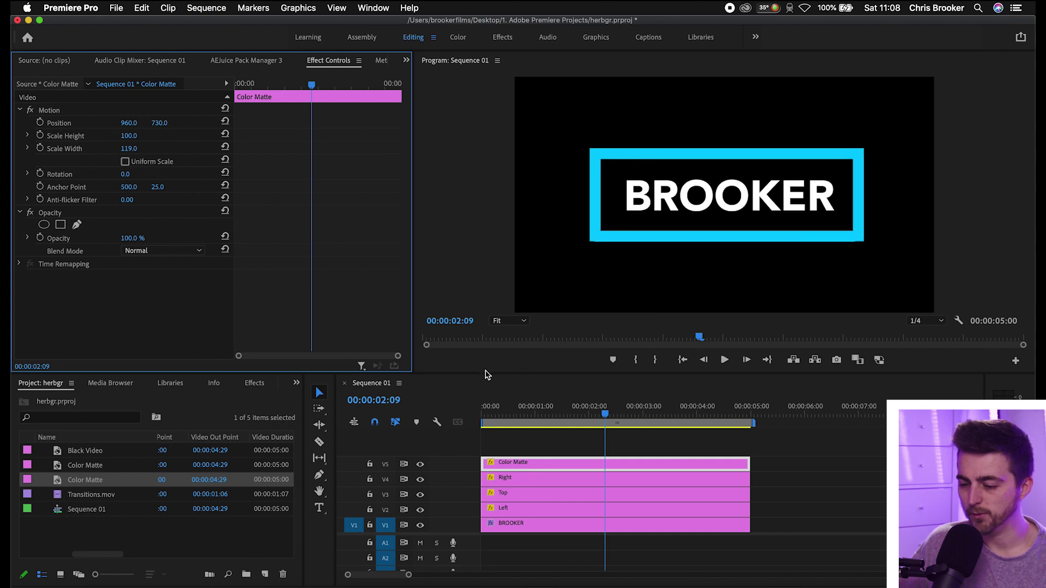
{"action": "right_click", "coordinate": [510, 462]}
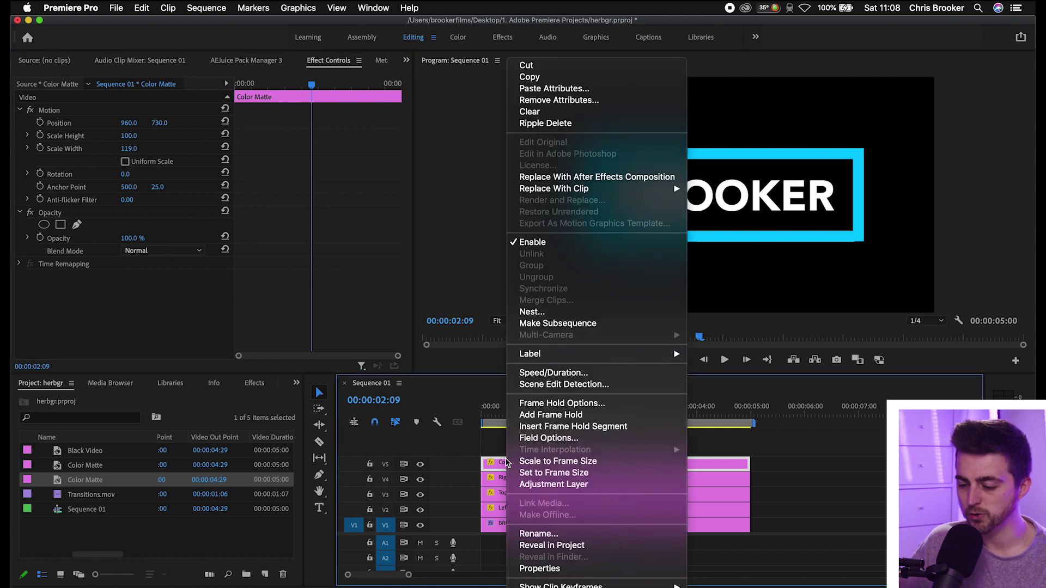
{"action": "left_click", "coordinate": [538, 534]}
{"action": "type", "text": "Bottom"}
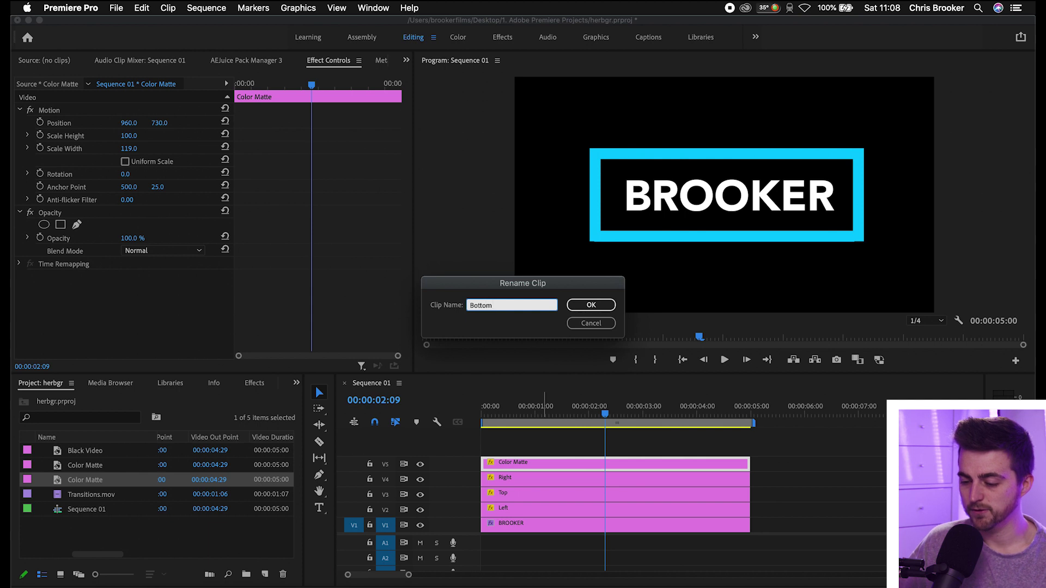
{"action": "key", "text": "Return"}
{"action": "left_click", "coordinate": [499, 319]}
{"action": "left_click", "coordinate": [502, 430]}
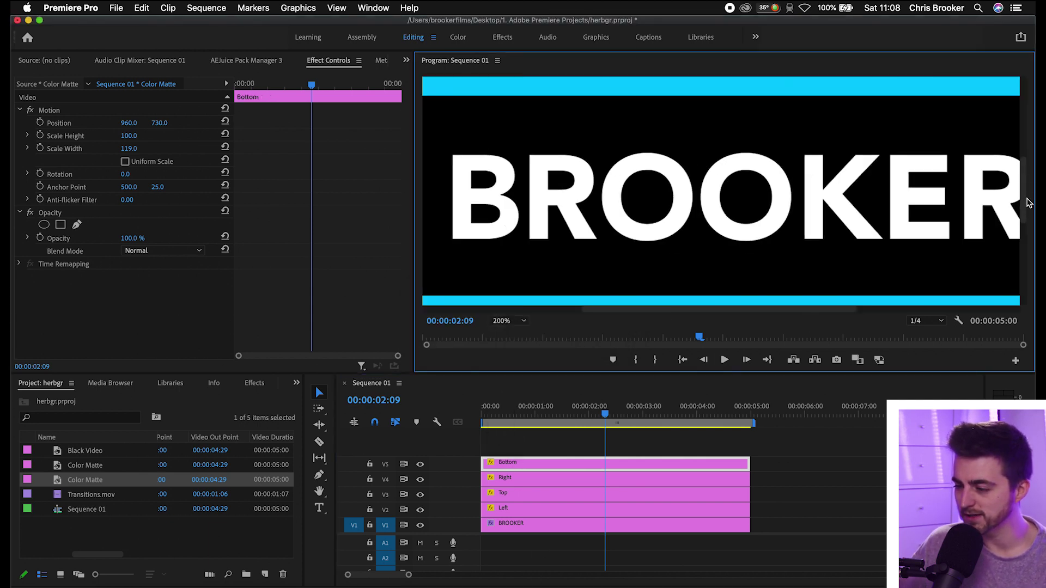
Set the Bottom bar's Position Y to 728 so it meets the side bars
{"action": "left_click_drag", "start_coordinate": [1028, 203], "coordinate": [1015, 226]}
{"action": "left_click_drag", "start_coordinate": [698, 310], "coordinate": [585, 310]}
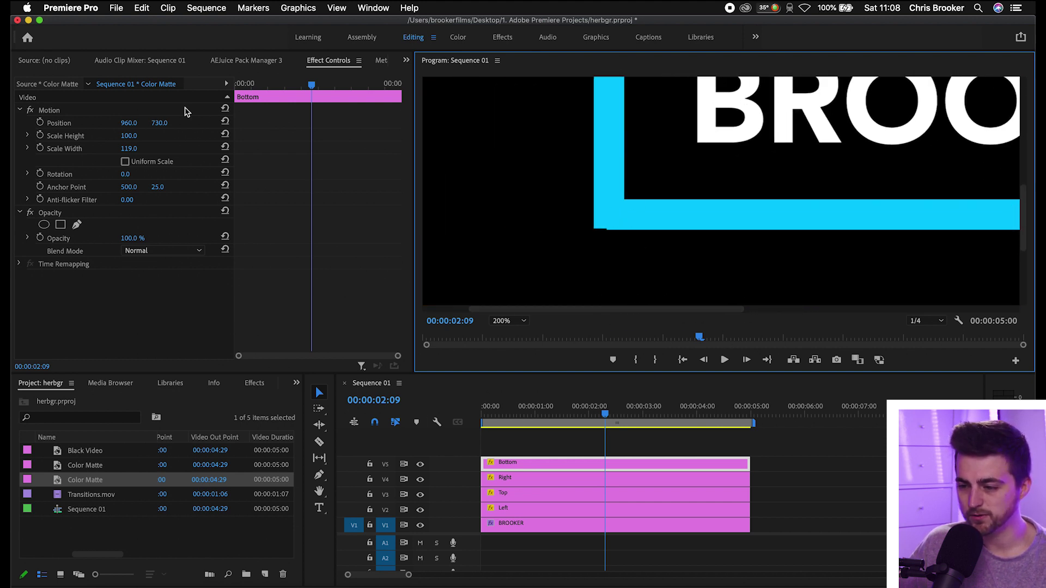
{"action": "left_click_drag", "start_coordinate": [160, 122], "coordinate": [164, 123]}
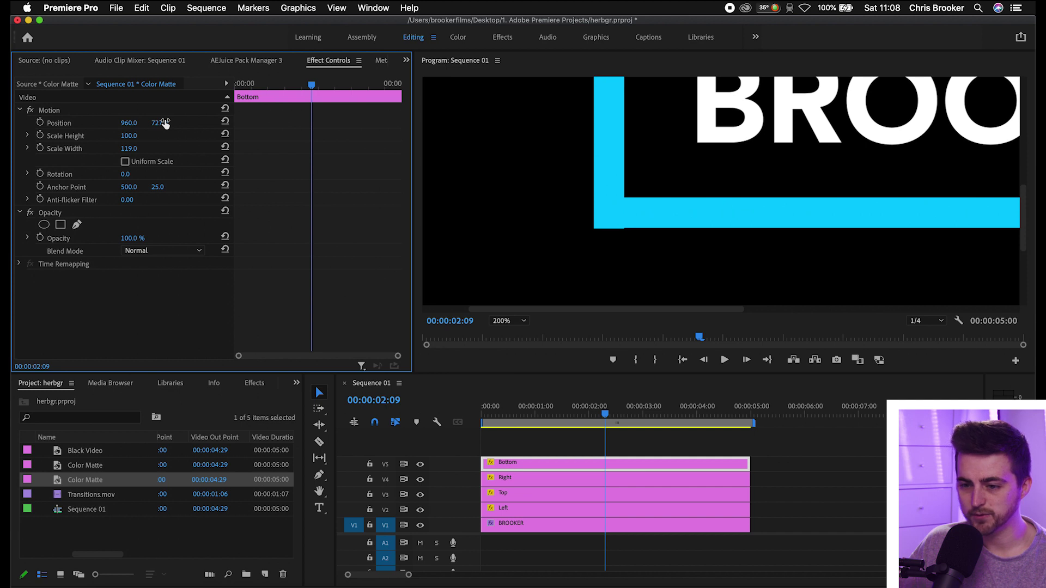
{"action": "left_click", "coordinate": [166, 124]}
{"action": "type", "text": "7"}
{"action": "key", "text": "Return"}
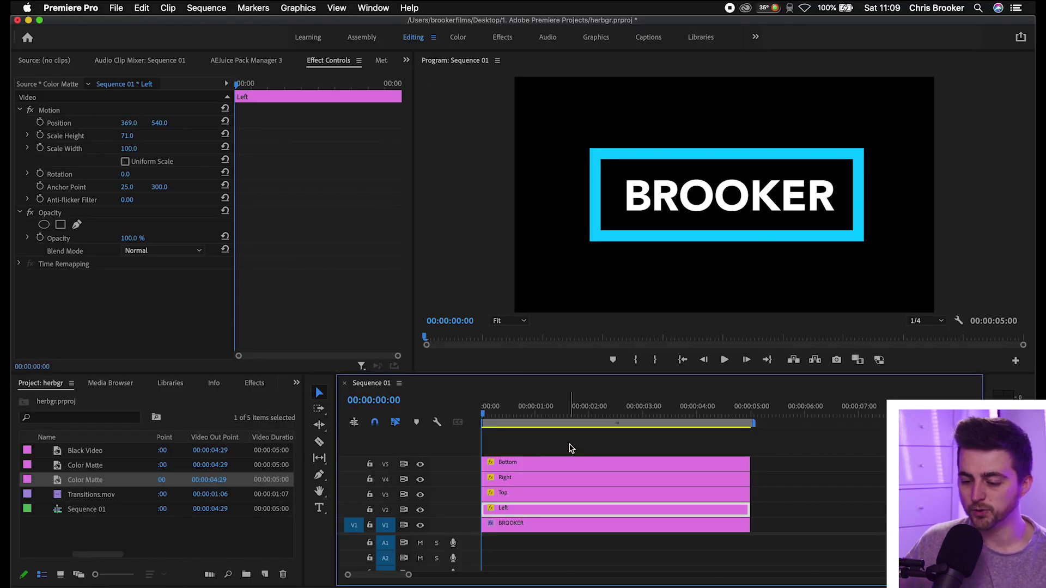
Select the four border clips and drag the Crop effect onto them
{"action": "left_click_drag", "start_coordinate": [570, 444], "coordinate": [493, 512]}
{"action": "left_click", "coordinate": [254, 384]}
{"action": "left_click", "coordinate": [99, 401]}
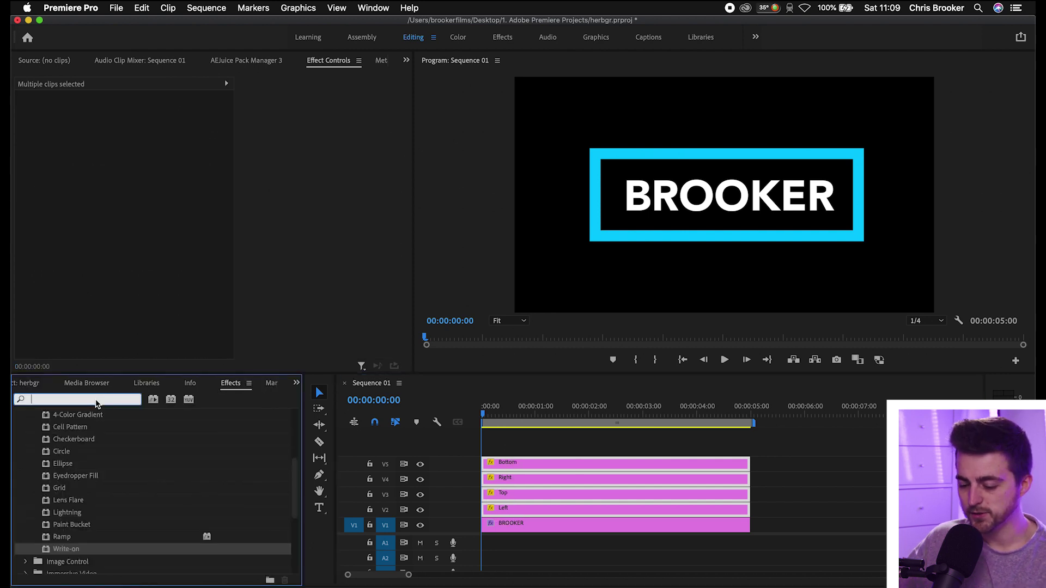
{"action": "type", "text": "crop"}
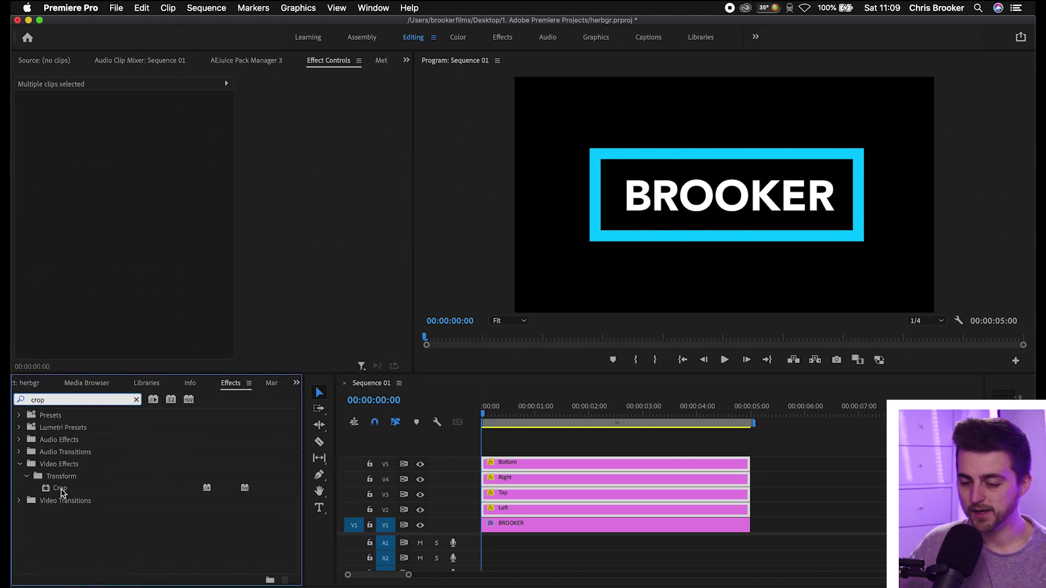
{"action": "left_click_drag", "start_coordinate": [61, 493], "coordinate": [594, 474]}
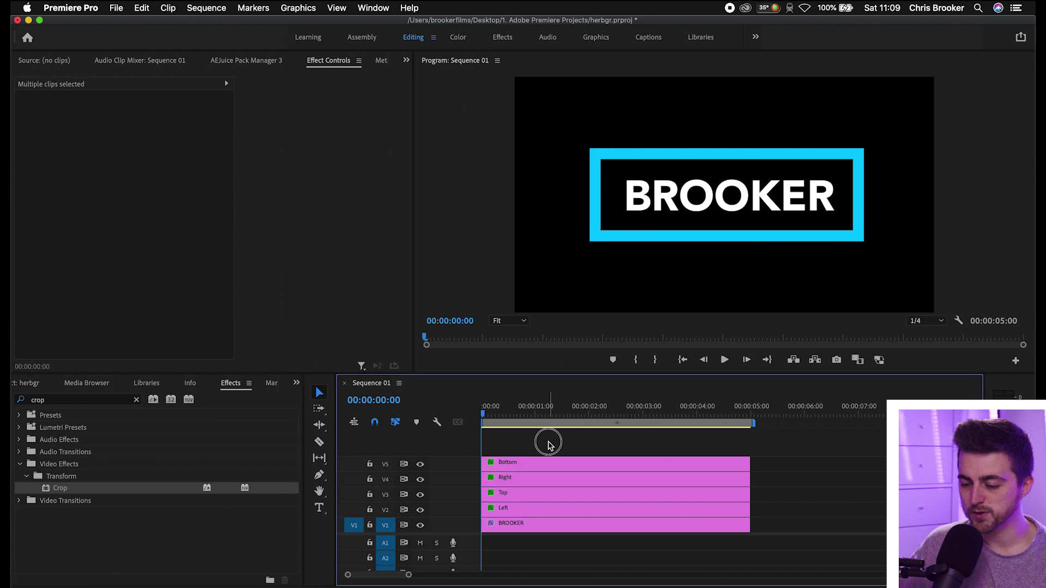
{"action": "left_click", "coordinate": [516, 511]}
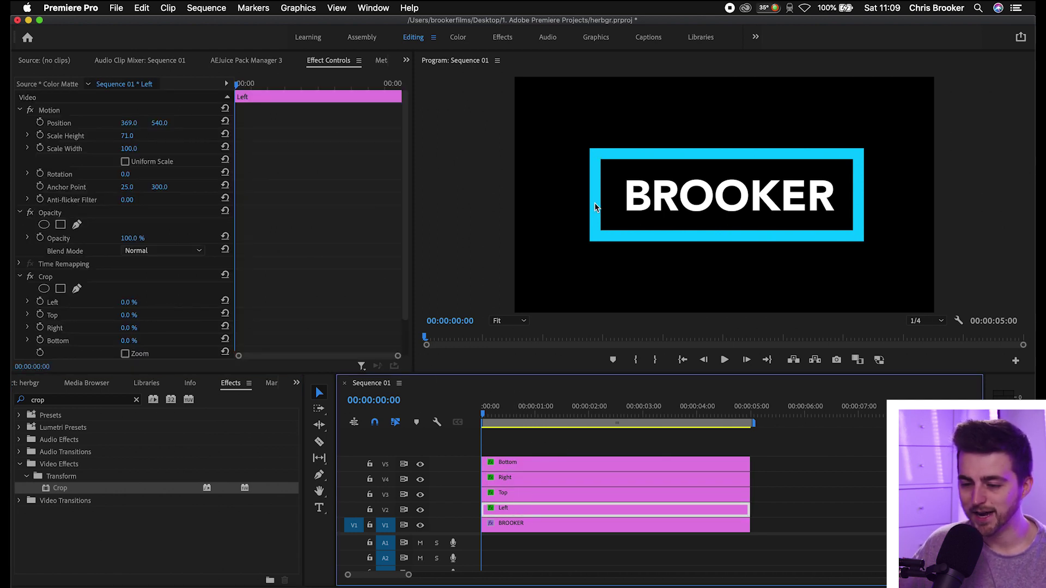
Keyframe the Left bar's Crop Bottom from 100% at 0:00 to 0% at 00:00:00:12
{"action": "mouse_move", "coordinate": [127, 341]}
{"action": "left_mouse_down"}
{"action": "mouse_move", "coordinate": [166, 341]}
{"action": "mouse_move", "coordinate": [138, 340]}
{"action": "left_mouse_up"}
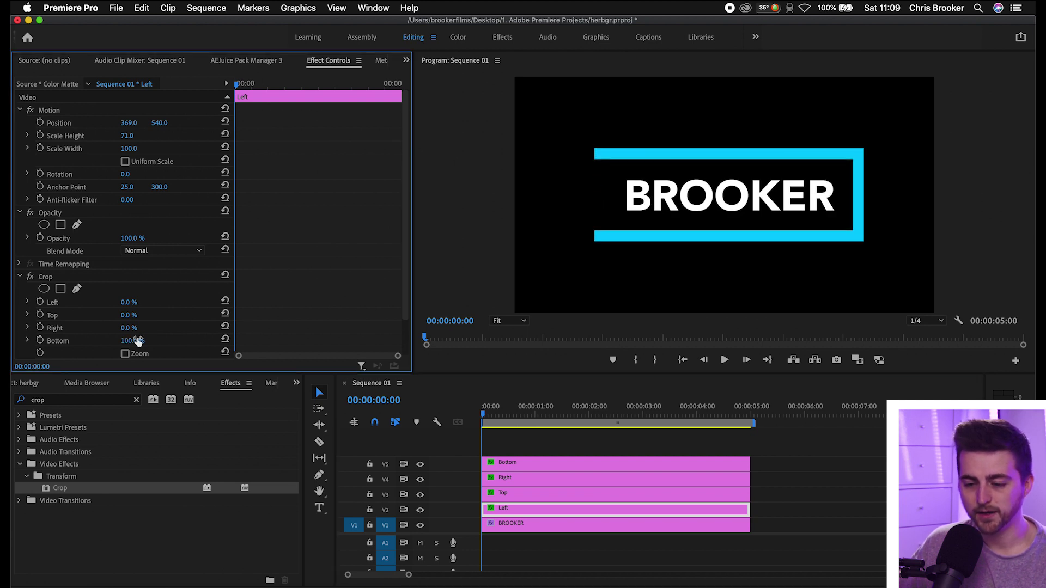
{"action": "left_click", "coordinate": [41, 340]}
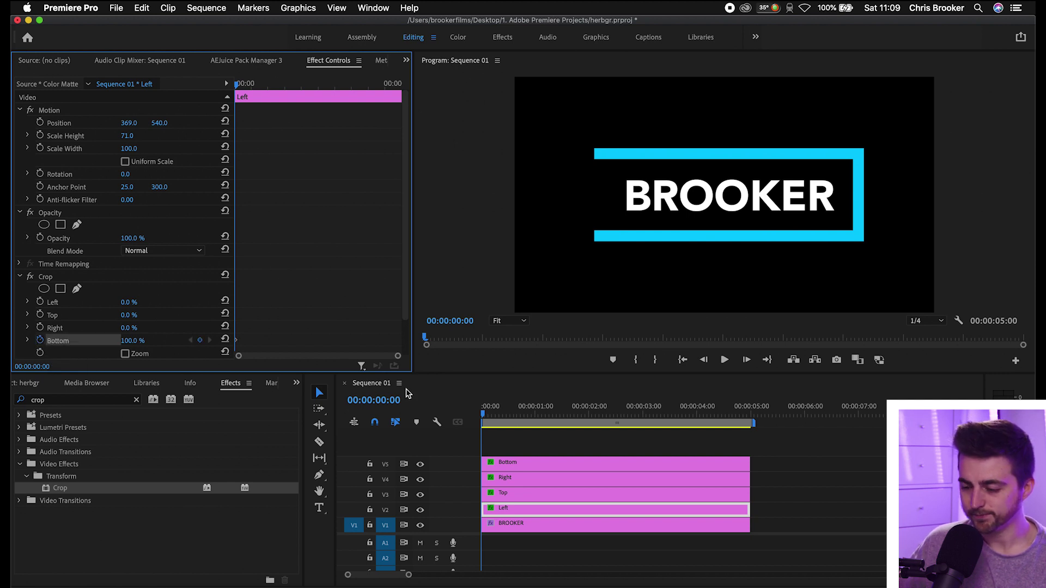
{"action": "left_click_drag", "start_coordinate": [492, 417], "coordinate": [505, 417]}
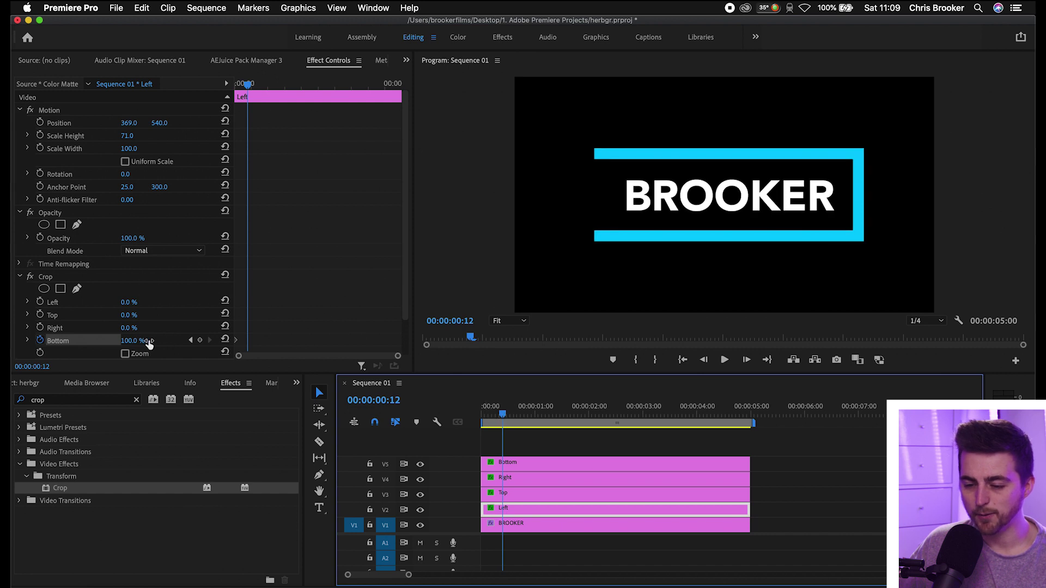
{"action": "left_click_drag", "start_coordinate": [143, 342], "coordinate": [137, 341]}
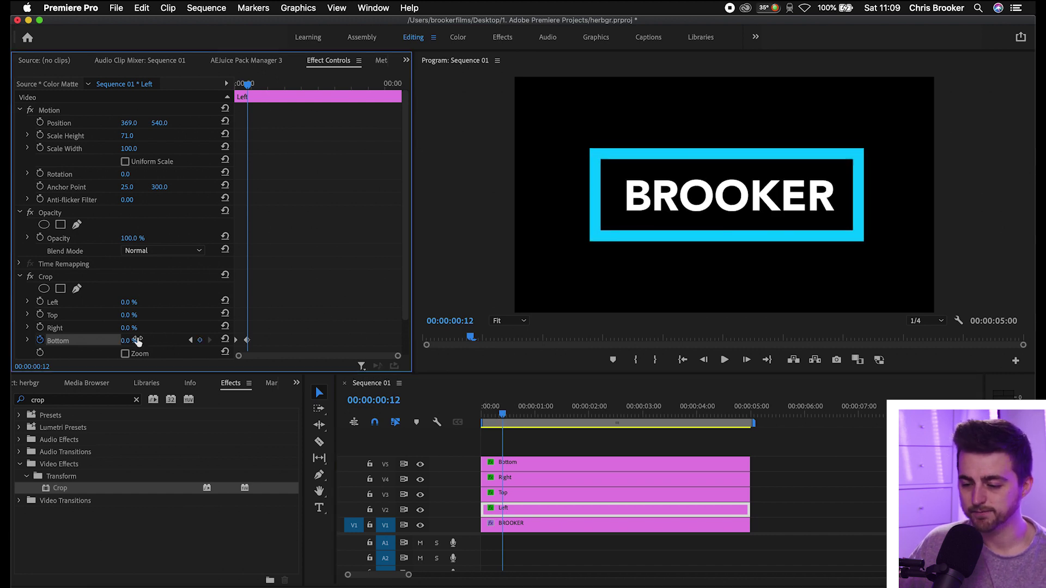
{"action": "left_click", "coordinate": [514, 464]}
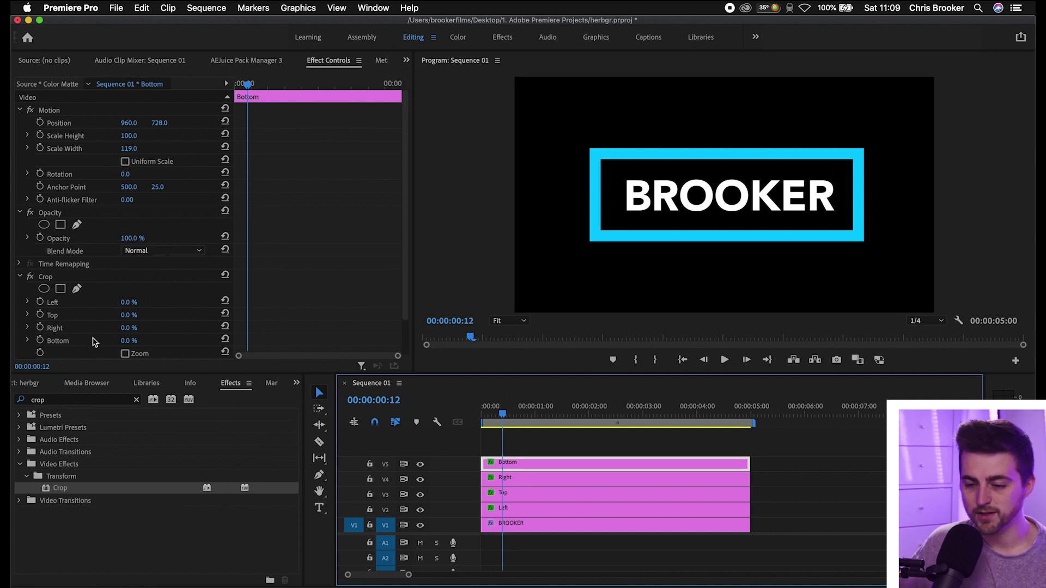
Keyframe the Bottom bar's Crop Right from 100% down to 0% by one second
{"action": "left_click_drag", "start_coordinate": [125, 330], "coordinate": [191, 330]}
{"action": "left_click", "coordinate": [40, 327]}
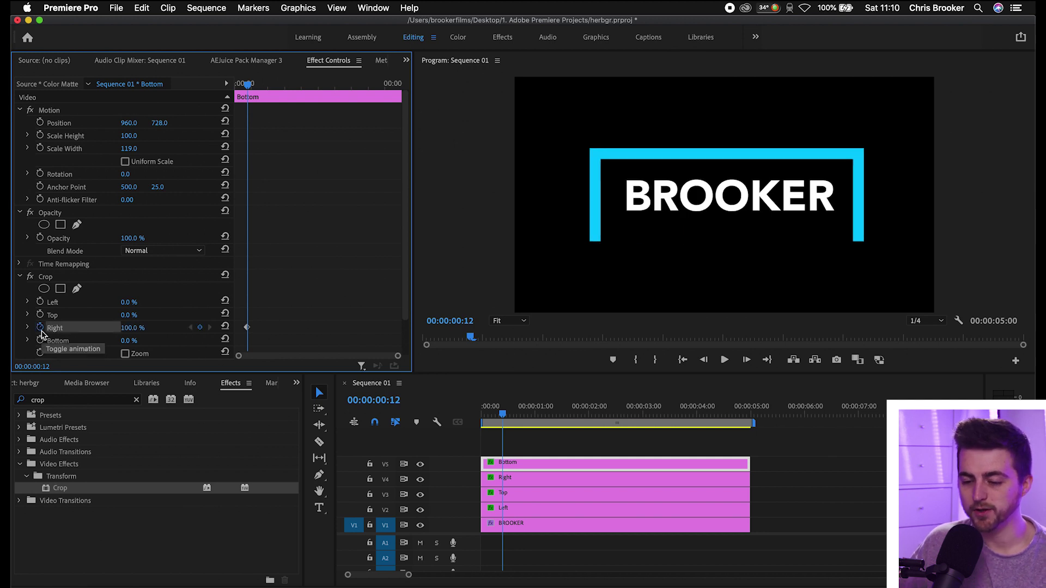
{"action": "left_click", "coordinate": [508, 414]}
{"action": "left_click_drag", "start_coordinate": [512, 417], "coordinate": [536, 414]}
{"action": "left_click_drag", "start_coordinate": [134, 333], "coordinate": [87, 333]}
{"action": "key", "text": "shift+Right"}
{"action": "key", "text": "shift+Right"}
{"action": "key", "text": "shift+Right"}
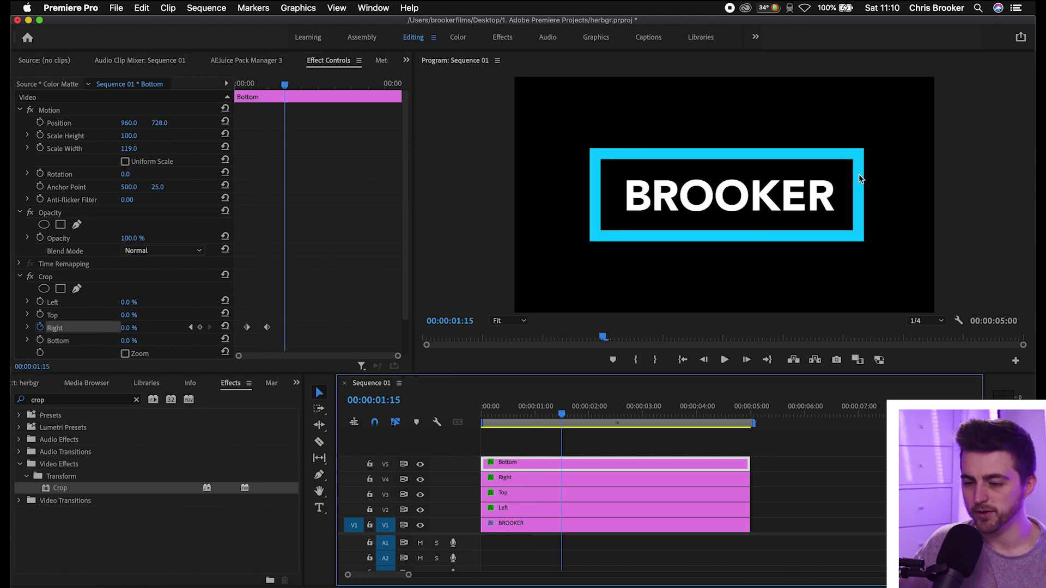
Keyframe the Right bar's Crop Top from 100% to 0% by 00:00:01:28
{"action": "left_click", "coordinate": [534, 477]}
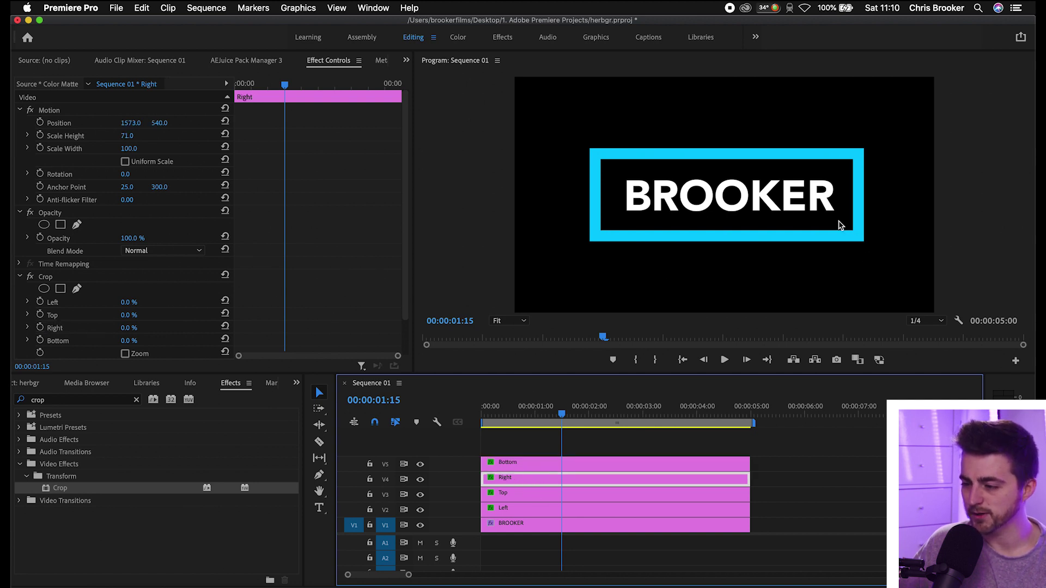
{"action": "left_click", "coordinate": [139, 319]}
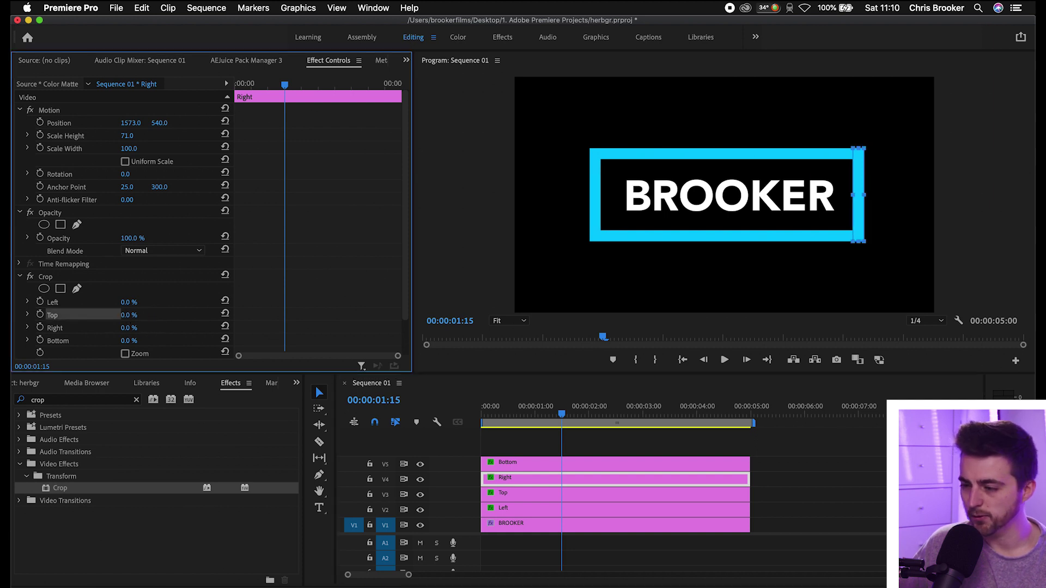
{"action": "left_click_drag", "start_coordinate": [130, 315], "coordinate": [196, 315]}
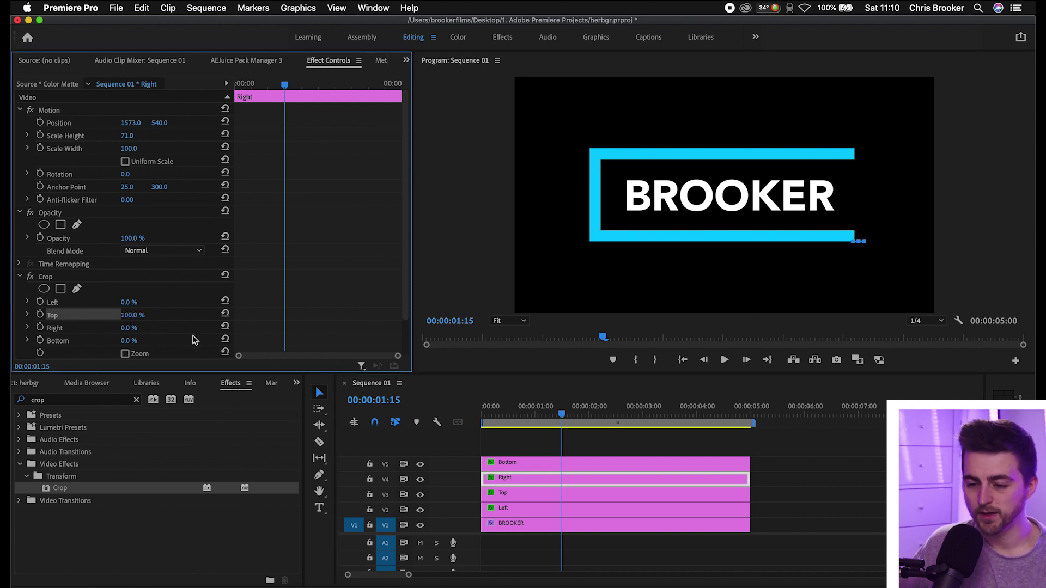
{"action": "left_click", "coordinate": [169, 317]}
{"action": "left_click", "coordinate": [40, 315]}
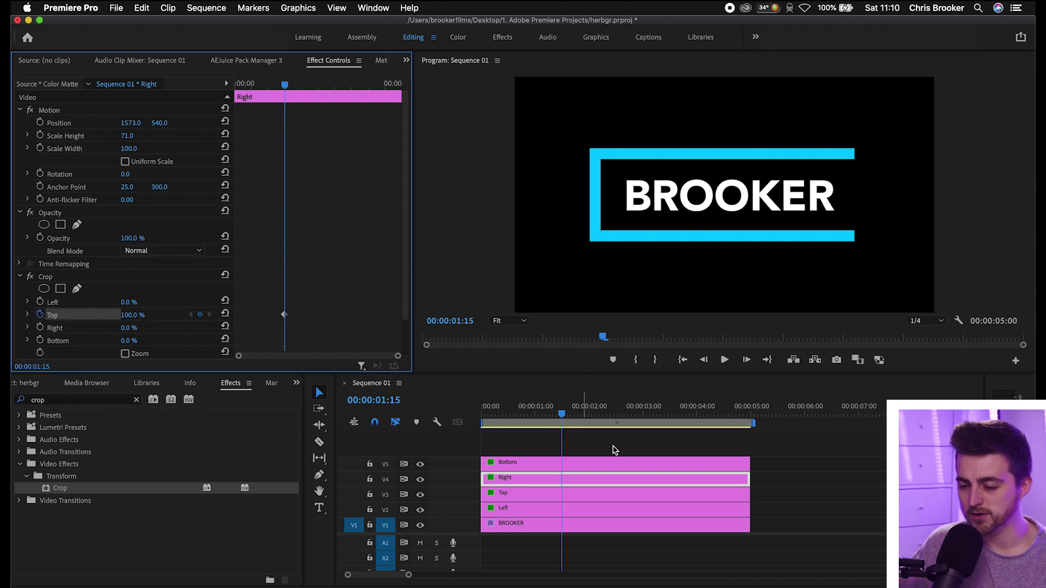
{"action": "left_click_drag", "start_coordinate": [563, 416], "coordinate": [585, 415]}
{"action": "left_click_drag", "start_coordinate": [141, 321], "coordinate": [137, 317]}
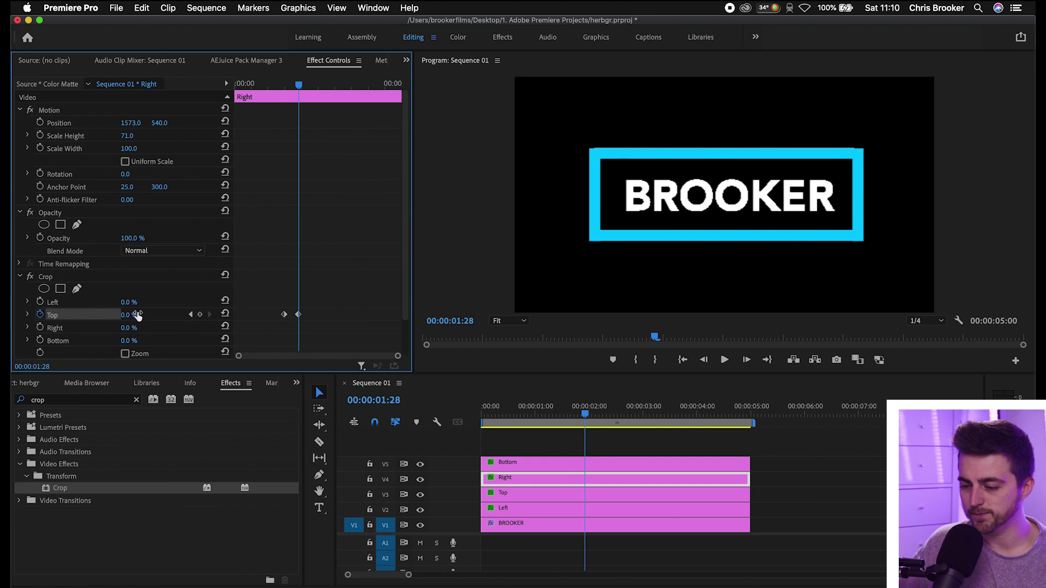
Keyframe the Top bar's Crop Left from 100% to 0% by 00:00:02:09
{"action": "left_click", "coordinate": [548, 493]}
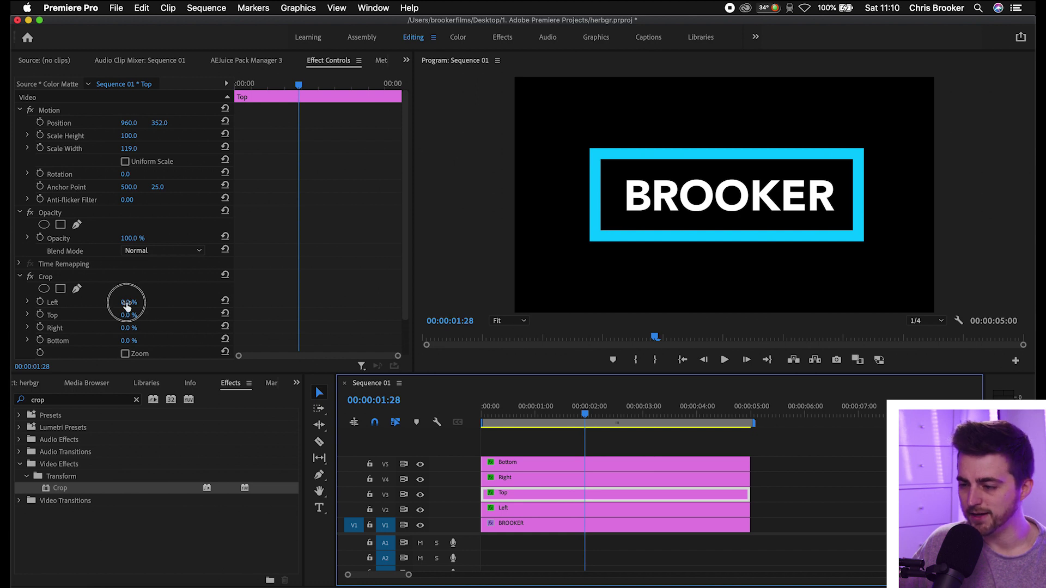
{"action": "mouse_move", "coordinate": [127, 302]}
{"action": "left_mouse_down"}
{"action": "mouse_move", "coordinate": [150, 302]}
{"action": "mouse_move", "coordinate": [138, 303]}
{"action": "left_mouse_up"}
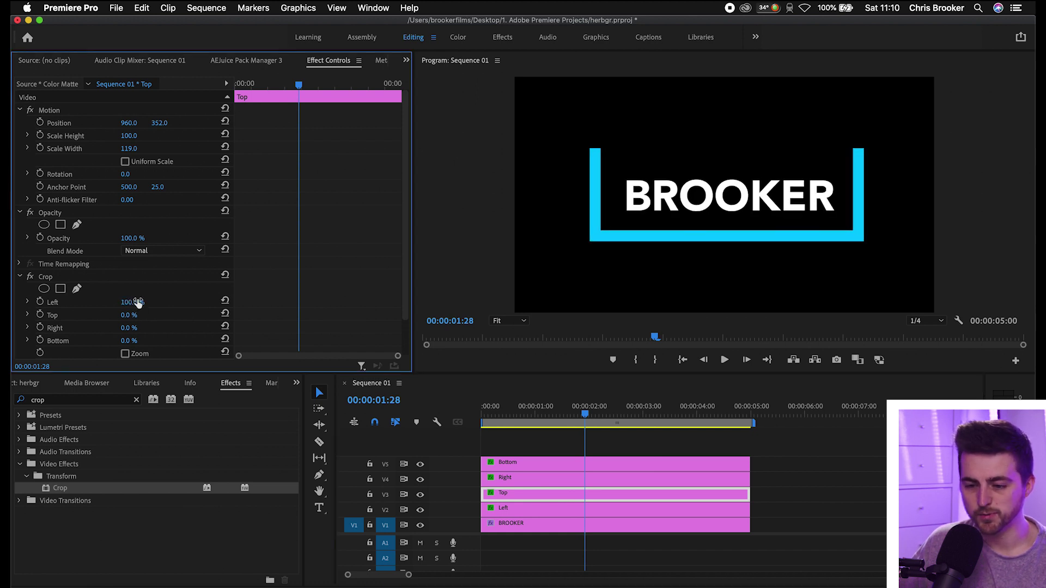
{"action": "left_click", "coordinate": [40, 302]}
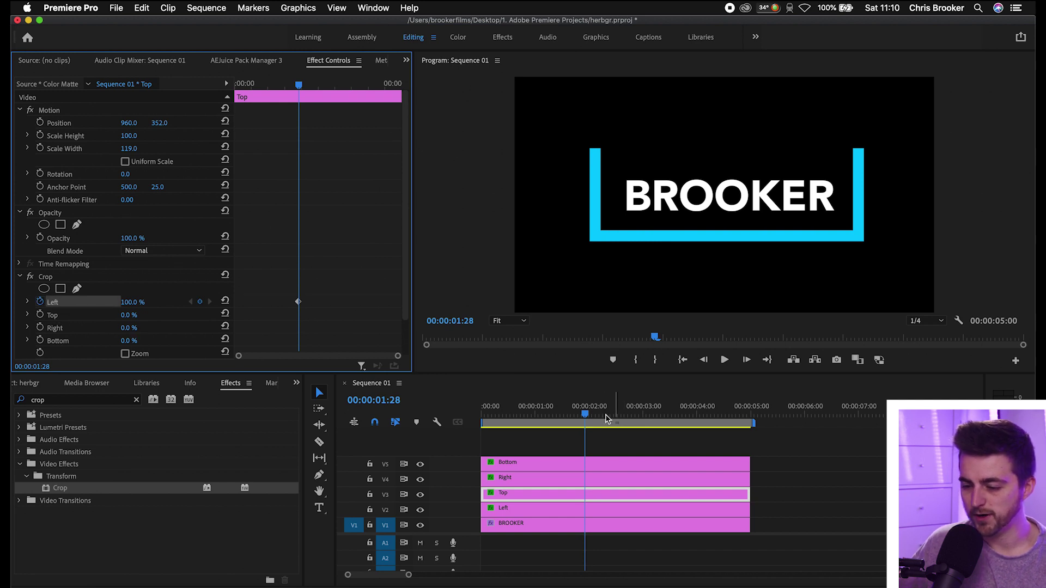
{"action": "left_click_drag", "start_coordinate": [594, 417], "coordinate": [605, 414]}
{"action": "left_click_drag", "start_coordinate": [133, 303], "coordinate": [98, 303]}
{"action": "left_click_drag", "start_coordinate": [311, 301], "coordinate": [291, 346]}
Play back the border draw-in and select the four border clips
{"action": "key", "text": "space"}
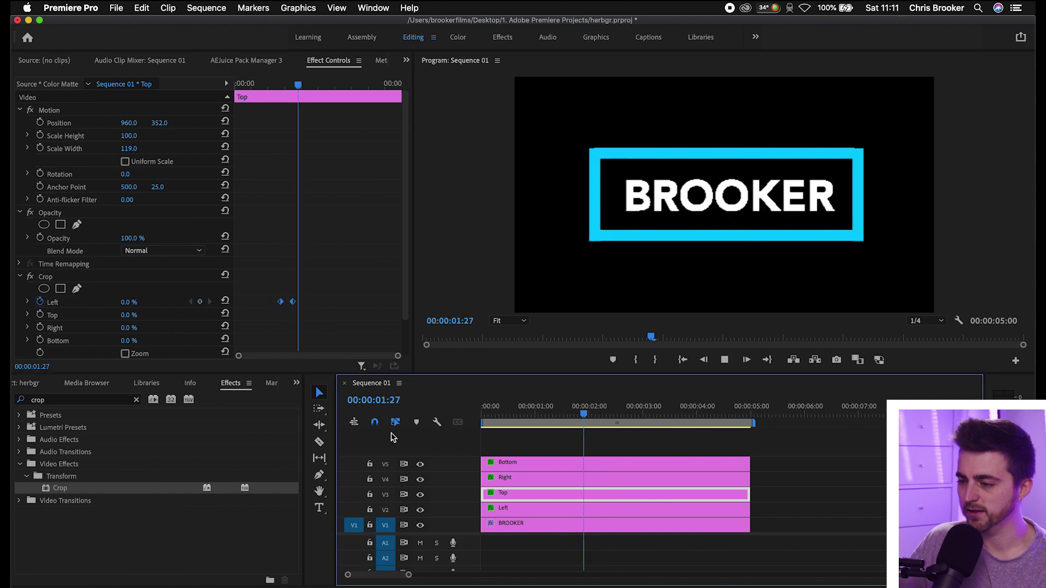
{"action": "key", "text": "space"}
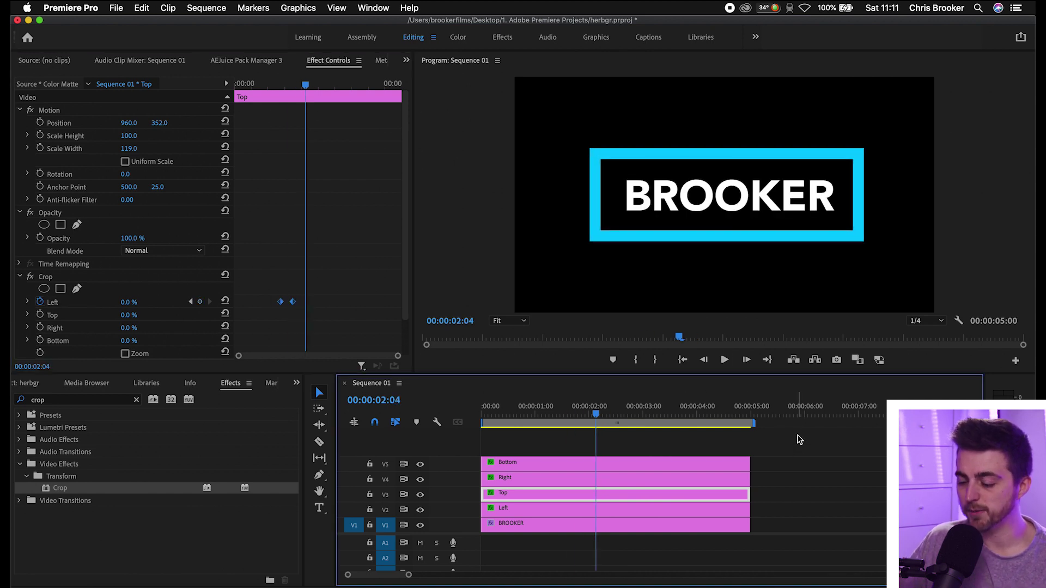
{"action": "left_click_drag", "start_coordinate": [783, 461], "coordinate": [531, 513]}
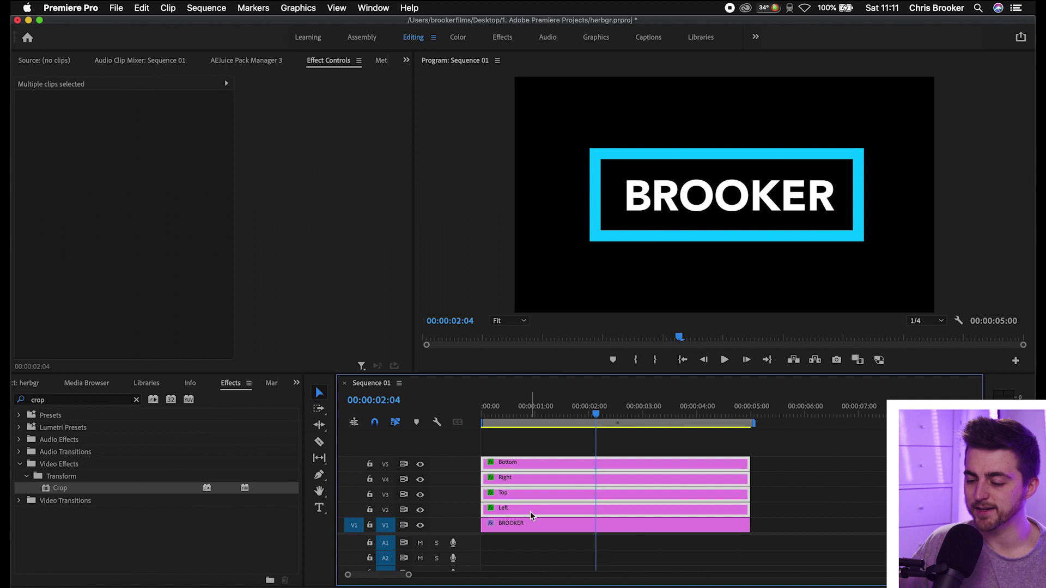
Nest the four selected border clips into a sequence named Box
{"action": "right_click", "coordinate": [531, 512]}
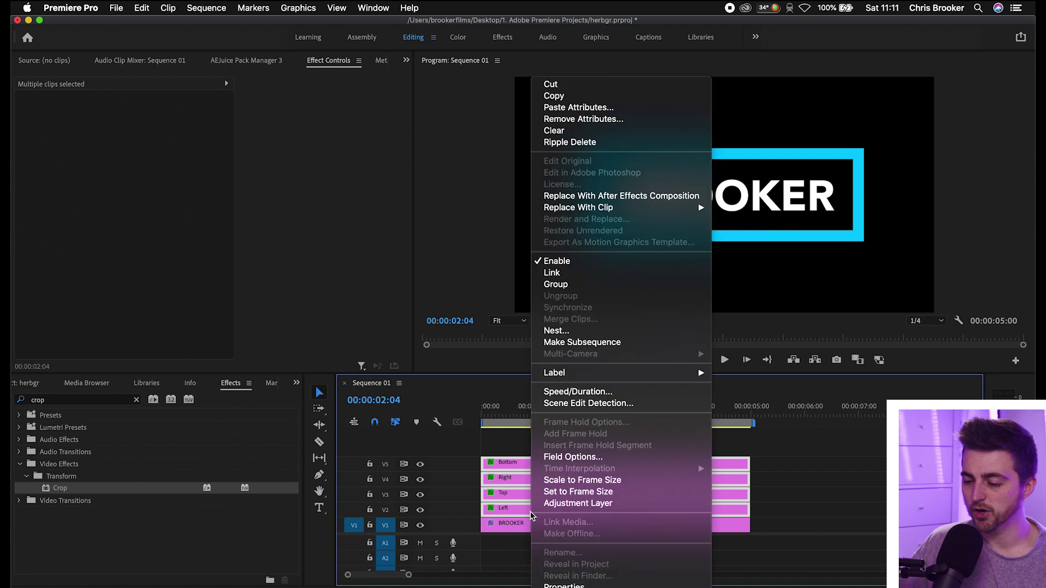
{"action": "left_click", "coordinate": [566, 331]}
{"action": "type", "text": "B"}
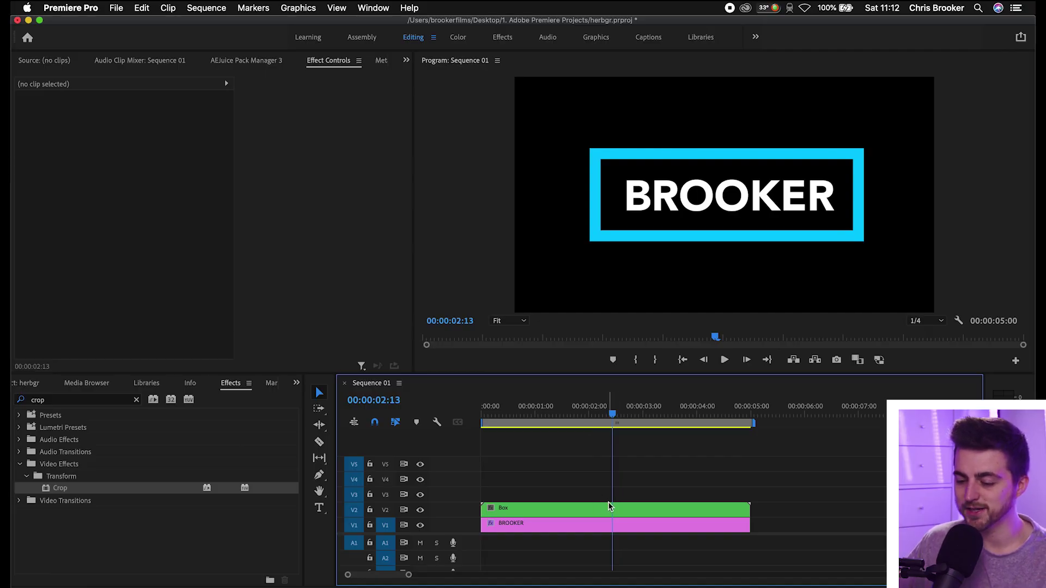
{"action": "key", "text": "c"}
{"action": "left_click", "coordinate": [613, 508]}
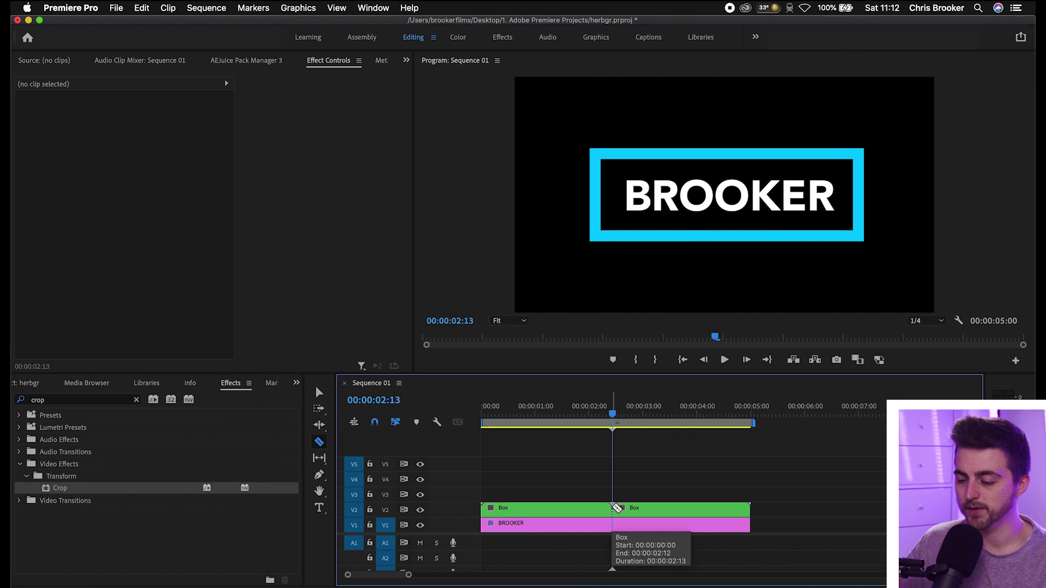
{"action": "key", "text": "v"}
{"action": "left_click", "coordinate": [654, 515]}
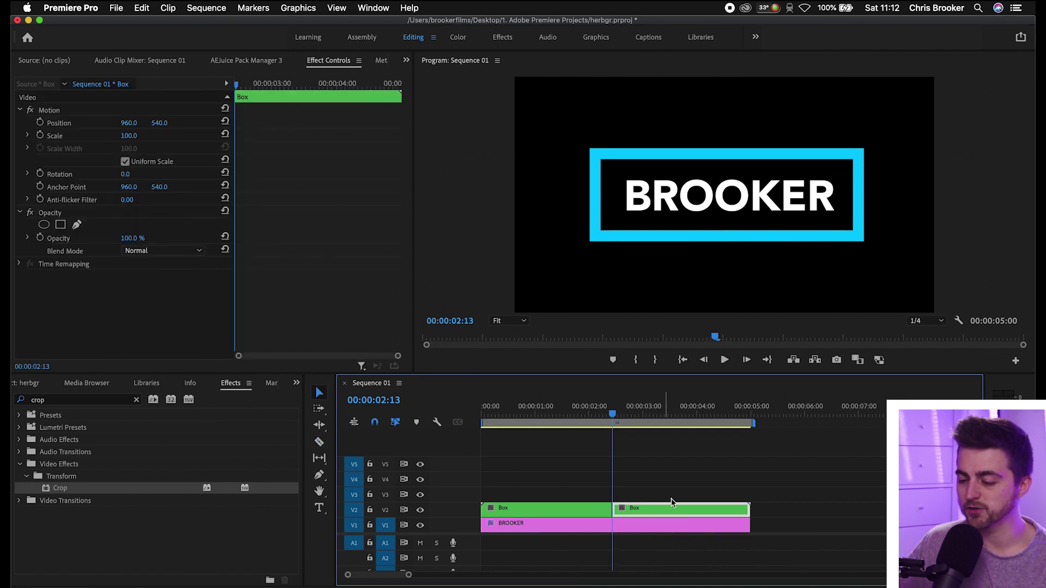
{"action": "right_click", "coordinate": [673, 509]}
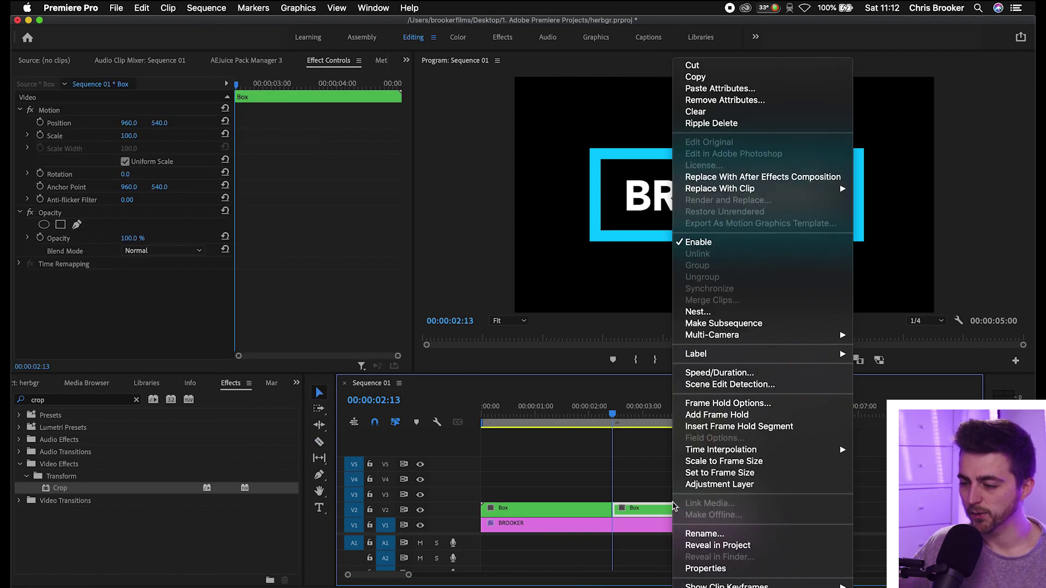
{"action": "left_click", "coordinate": [726, 376]}
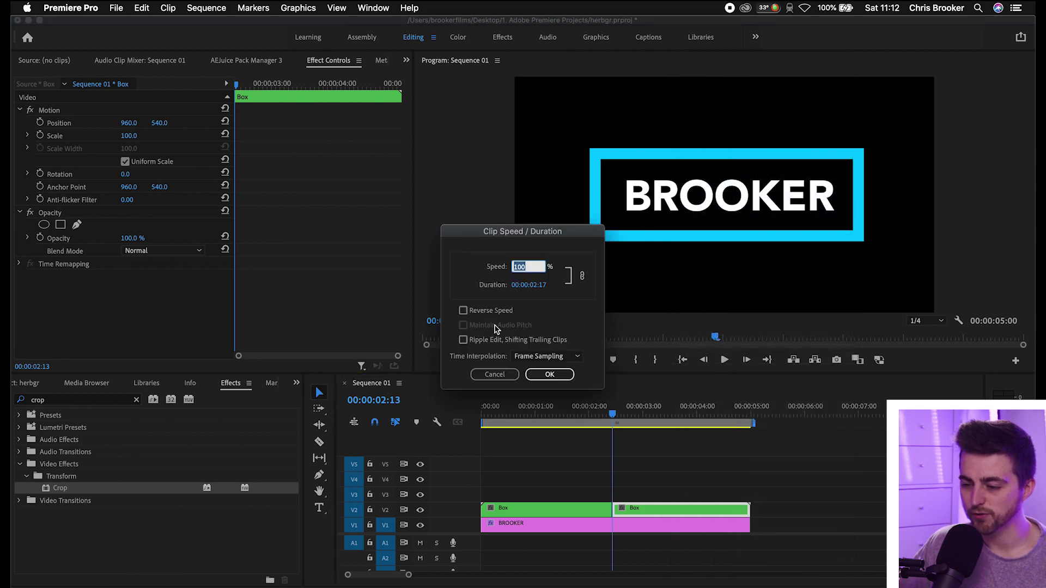
{"action": "left_click", "coordinate": [479, 310]}
{"action": "left_click", "coordinate": [484, 312]}
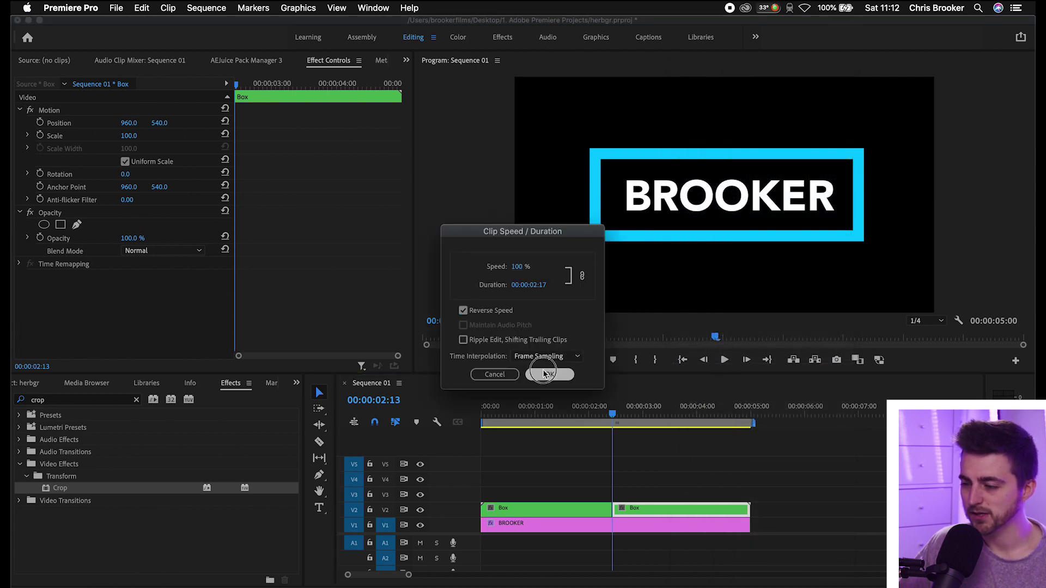
{"action": "left_click", "coordinate": [549, 375]}
{"action": "key", "text": "minus"}
{"action": "key", "text": "space"}
{"action": "key", "text": "Home"}
{"action": "key", "text": "equal"}
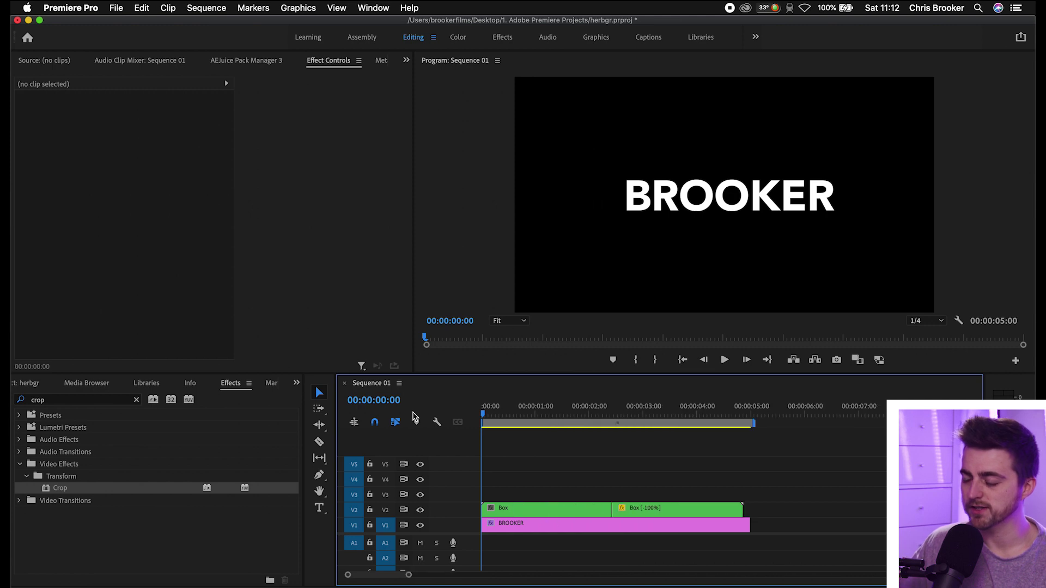
{"action": "key", "text": "space"}
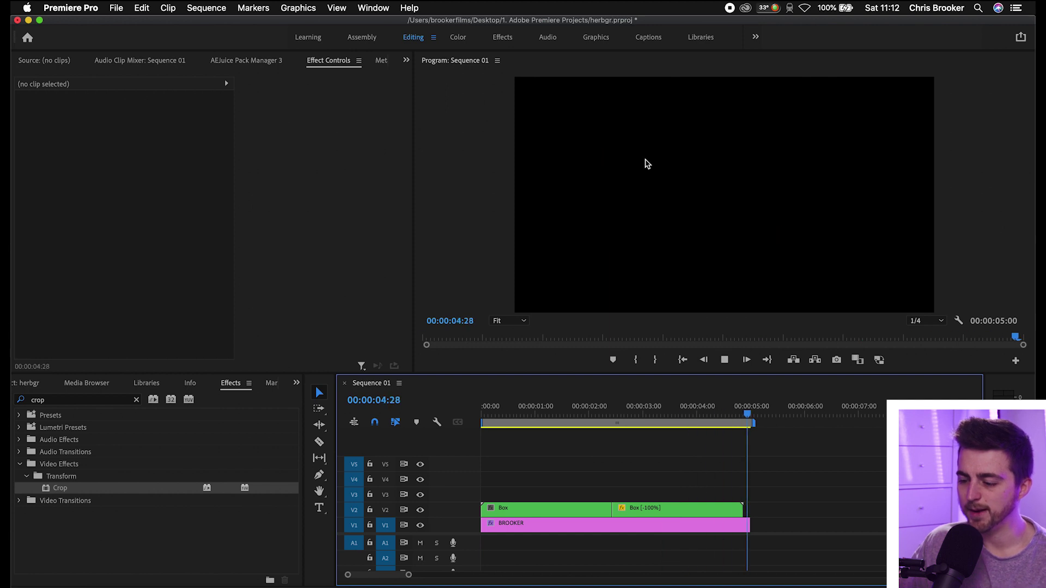
{"action": "left_click", "coordinate": [625, 414]}
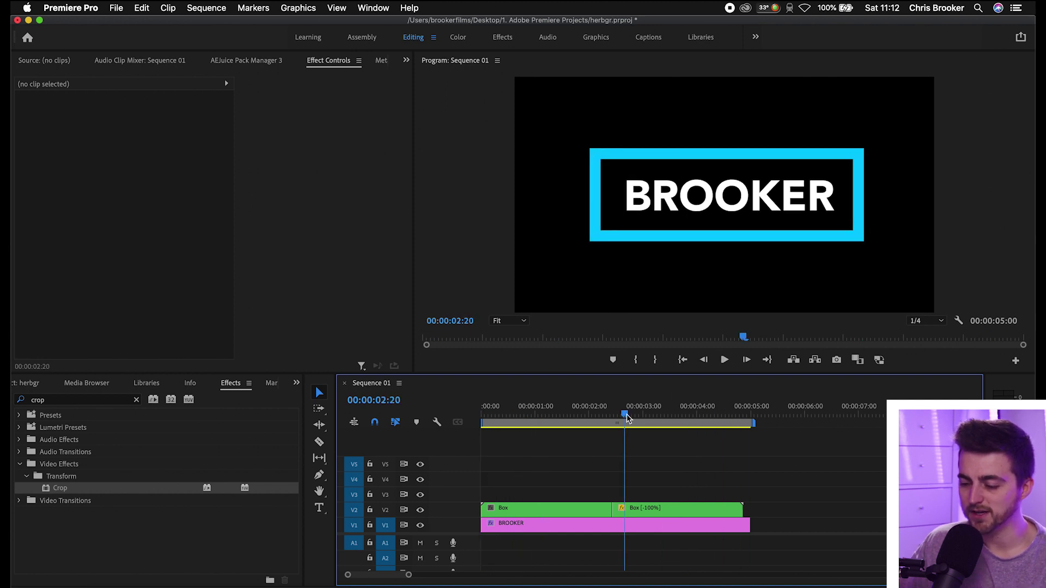
{"action": "left_click", "coordinate": [533, 417]}
{"action": "left_click", "coordinate": [537, 515]}
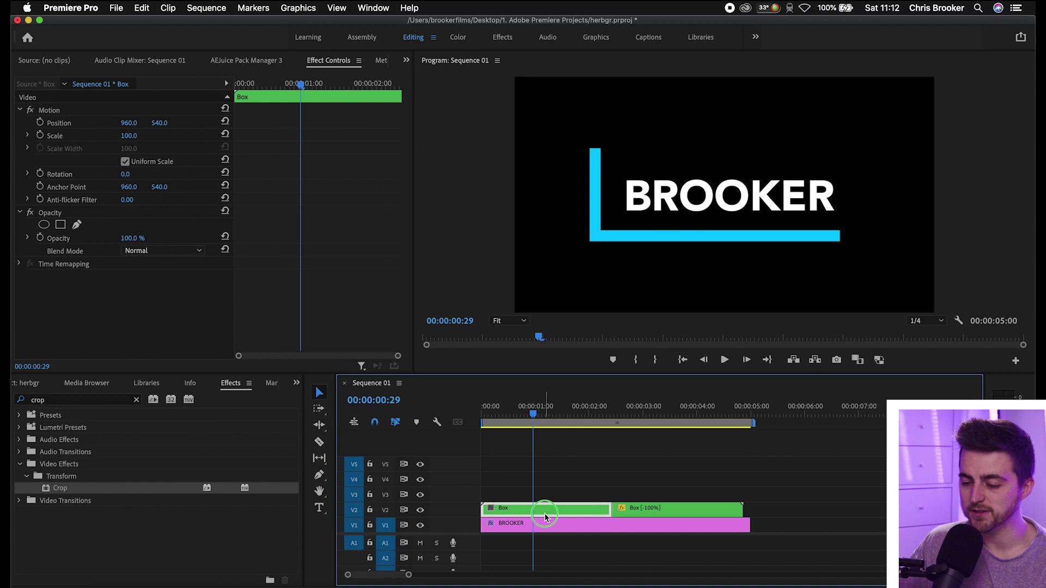
{"action": "right_click", "coordinate": [548, 507]}
{"action": "left_click", "coordinate": [599, 372]}
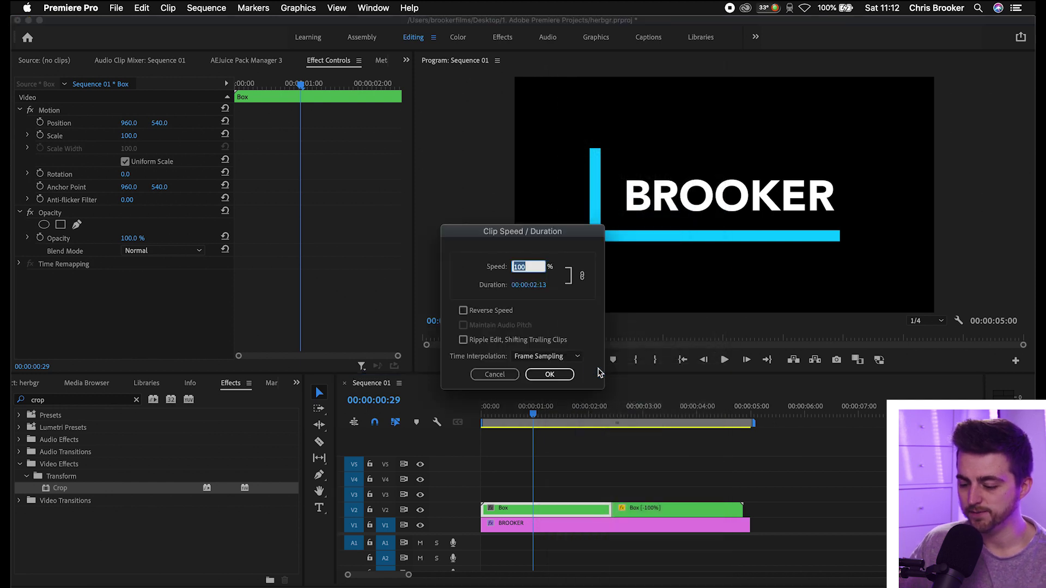
{"action": "type", "text": "150"}
{"action": "left_click", "coordinate": [550, 374]}
{"action": "key", "text": "Home"}
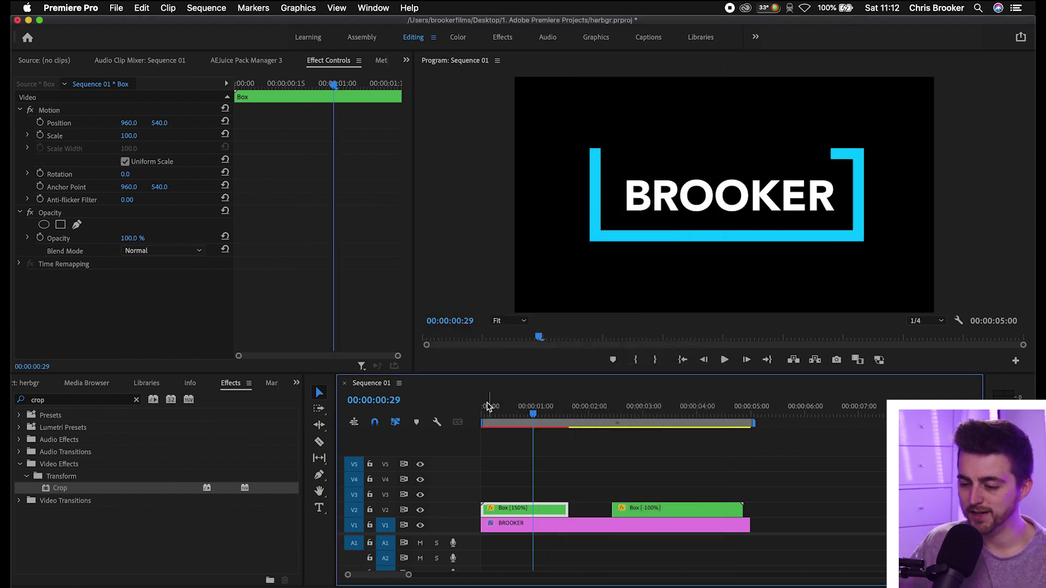
{"action": "key", "text": "space"}
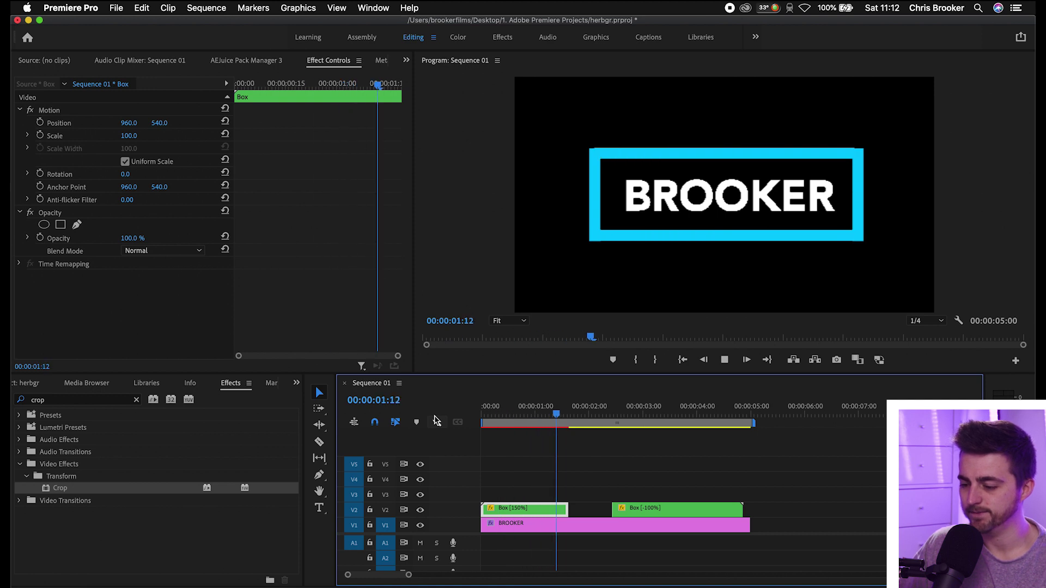
{"action": "key", "text": "space"}
{"action": "left_click_drag", "start_coordinate": [642, 511], "coordinate": [595, 509]}
{"action": "key", "text": "space"}
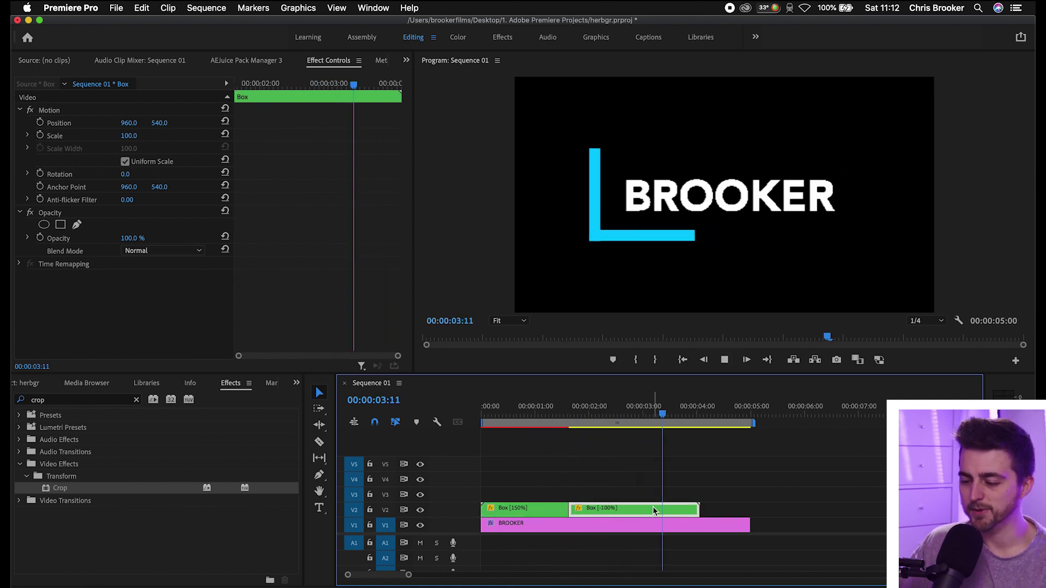
{"action": "key", "text": "space"}
{"action": "key", "text": "super+z"}
{"action": "key", "text": "super+z"}
{"action": "key", "text": "super+z"}
{"action": "key", "text": "super+z"}
{"action": "left_click_drag", "start_coordinate": [510, 418], "coordinate": [590, 416]}
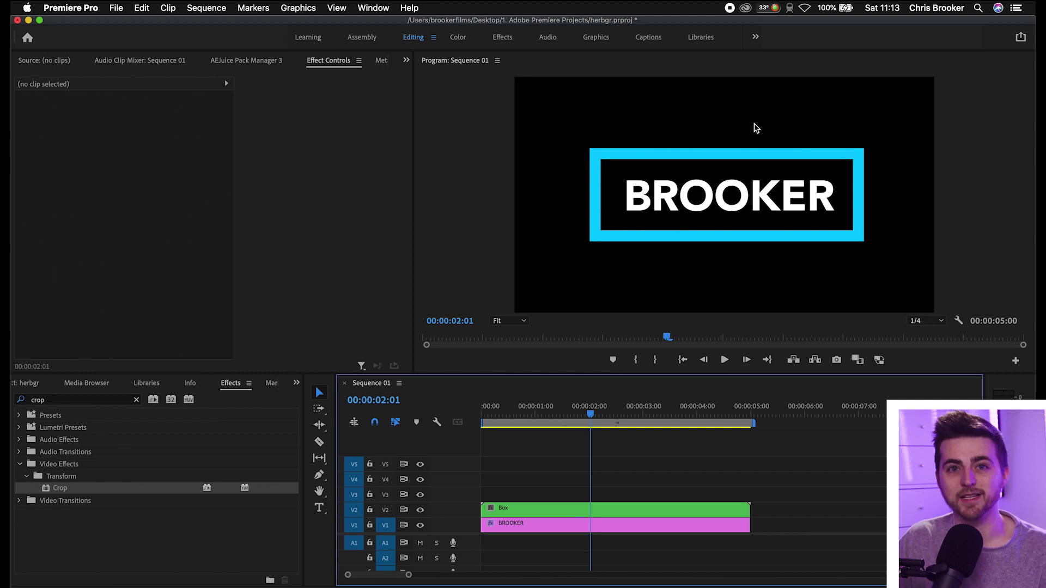
Keyframe BROOKER's Position from Y 863 at 1:24 up to 540 at 2:06
{"action": "left_click", "coordinate": [545, 524]}
{"action": "left_click_drag", "start_coordinate": [590, 415], "coordinate": [446, 402]}
{"action": "key", "text": "space"}
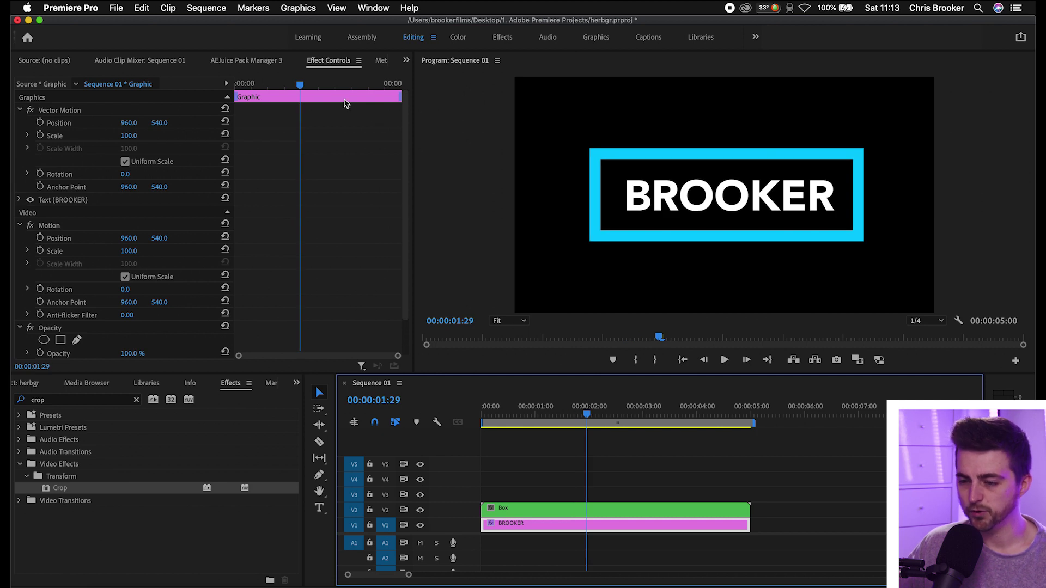
{"action": "key", "text": "space"}
{"action": "left_click", "coordinate": [39, 122]}
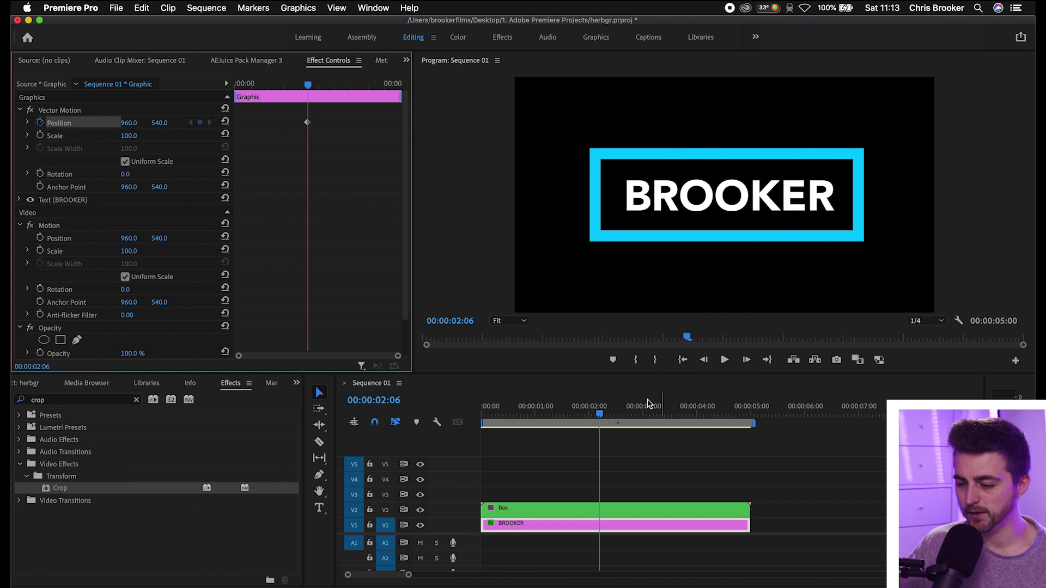
{"action": "left_click_drag", "start_coordinate": [598, 415], "coordinate": [579, 416]}
{"action": "left_click_drag", "start_coordinate": [166, 127], "coordinate": [595, 264]}
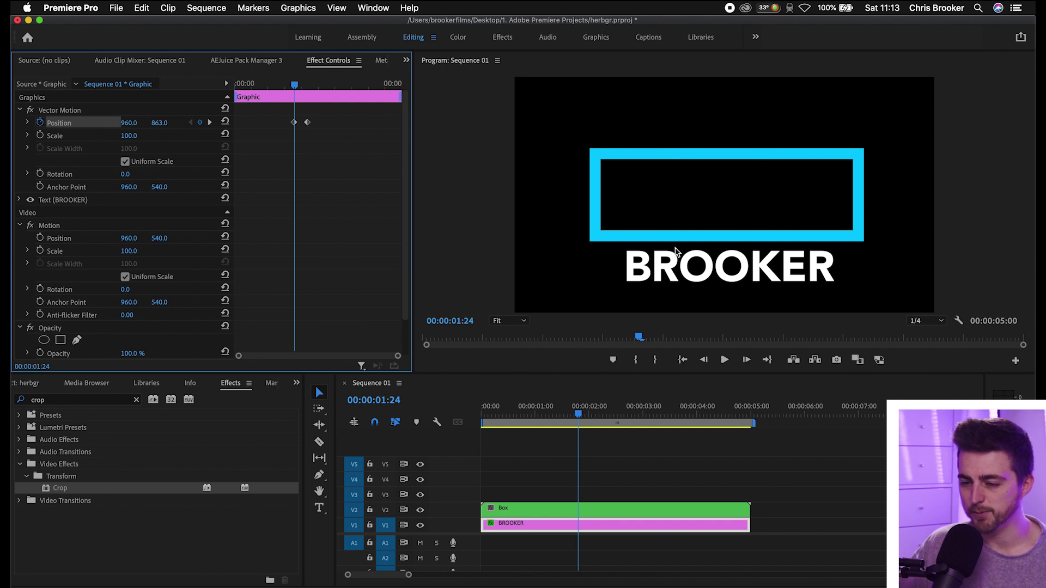
{"action": "left_click_drag", "start_coordinate": [287, 87], "coordinate": [320, 83]}
{"action": "key", "text": "equal"}
{"action": "key", "text": "equal"}
Draw a four-point bezier mask inside the box on BROOKER and keyframe its Mask Path at 2:06
{"action": "scroll", "coordinate": [229, 252], "scroll_direction": "down", "scroll_amount": 3}
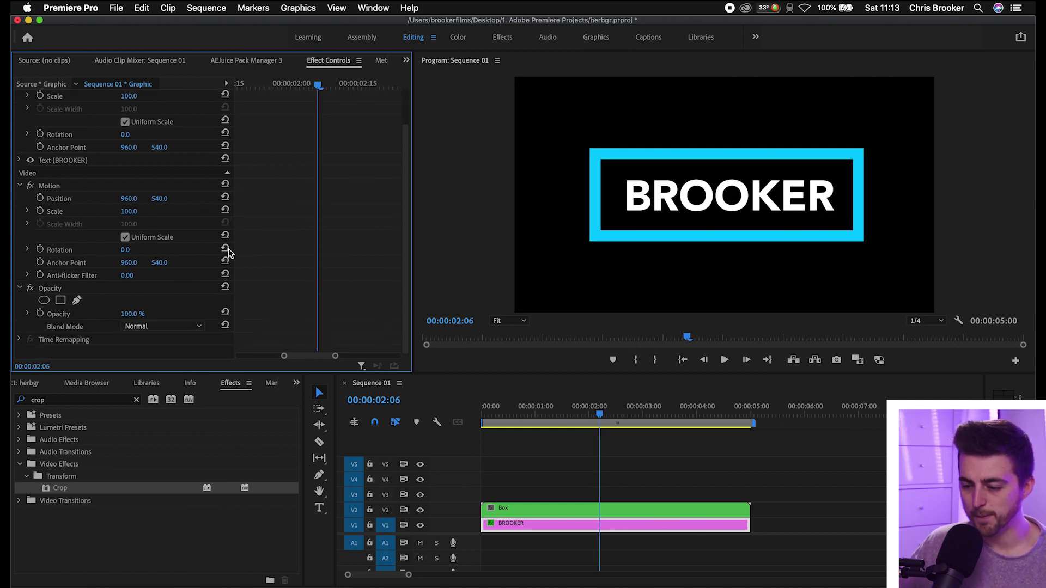
{"action": "left_click", "coordinate": [77, 303]}
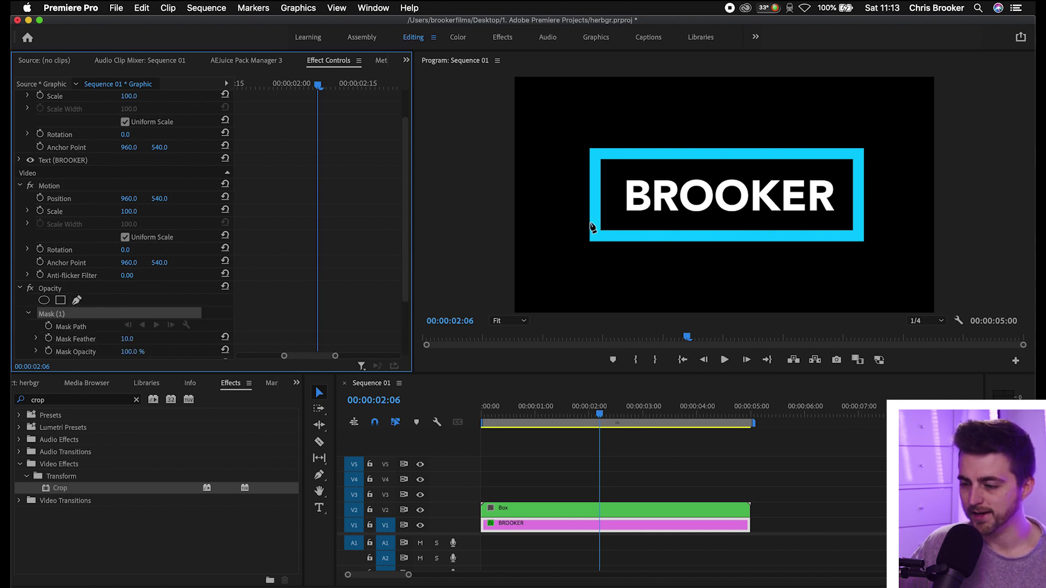
{"action": "left_click", "coordinate": [615, 167]}
{"action": "left_click", "coordinate": [613, 233]}
{"action": "left_click", "coordinate": [853, 231]}
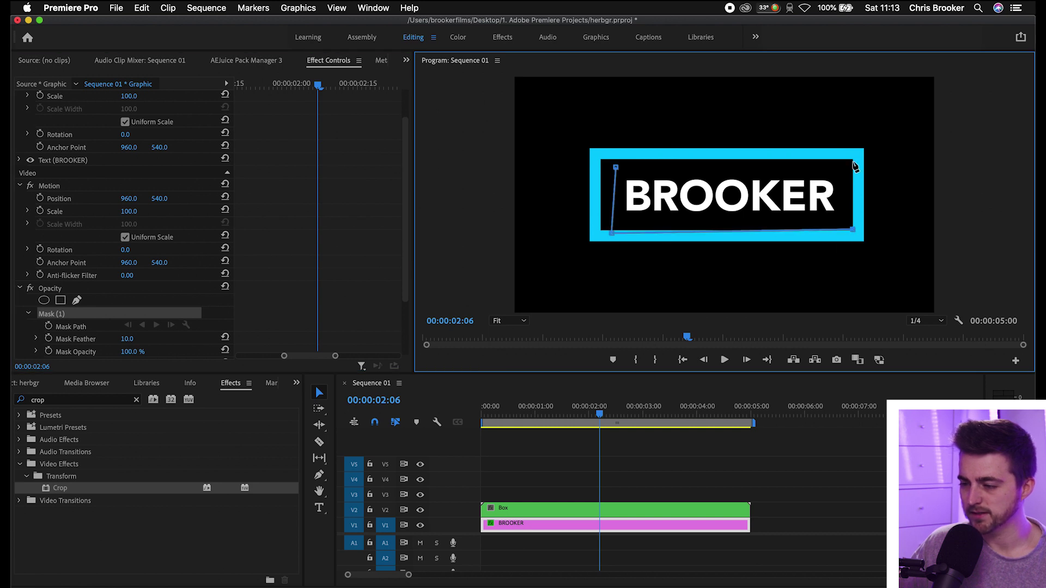
{"action": "left_click", "coordinate": [853, 155]}
{"action": "left_click", "coordinate": [616, 167]}
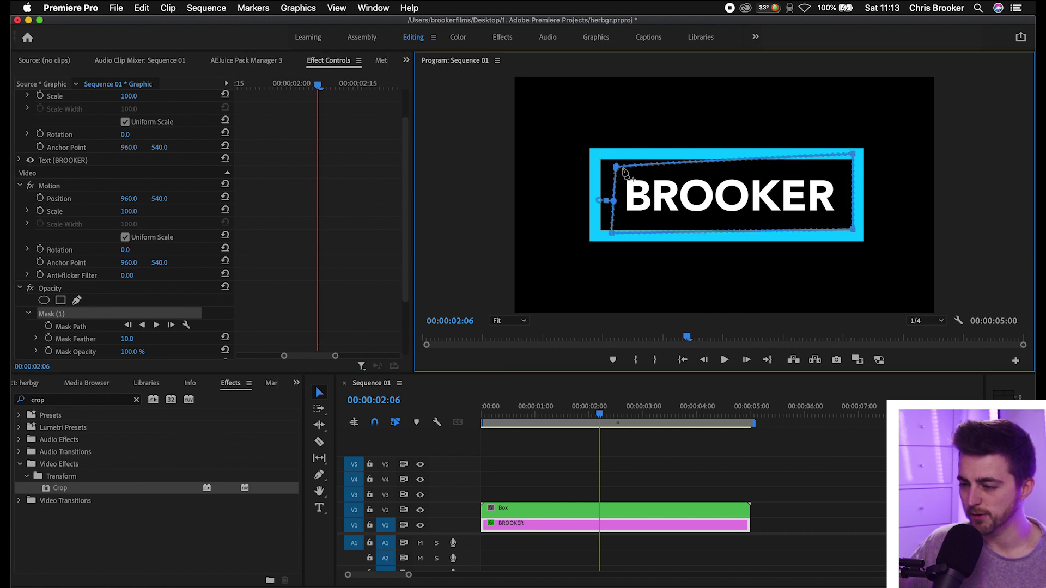
{"action": "left_click_drag", "start_coordinate": [857, 157], "coordinate": [857, 165]}
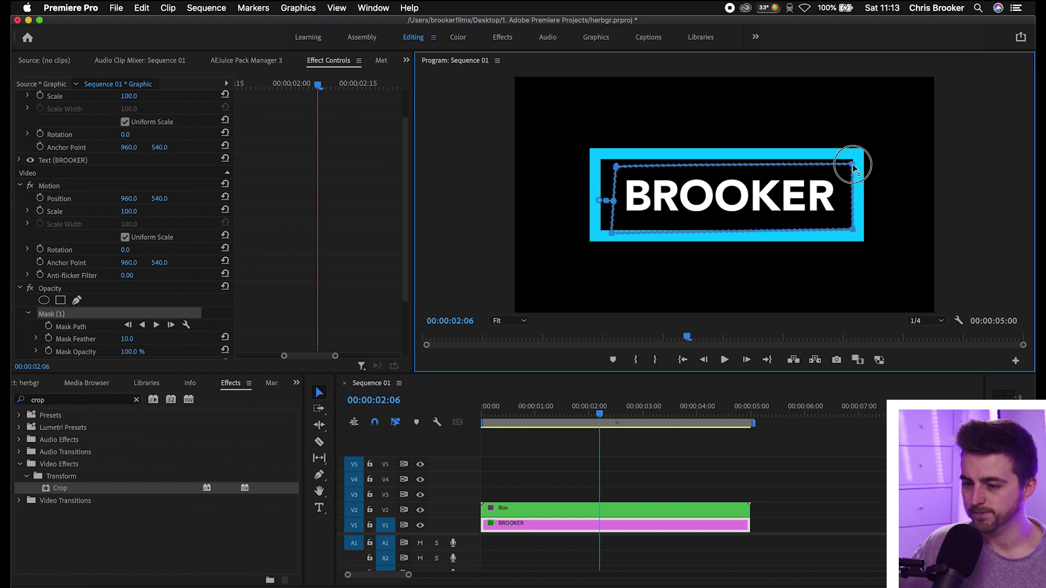
{"action": "left_click", "coordinate": [49, 326]}
{"action": "scroll", "coordinate": [279, 256], "scroll_direction": "up", "scroll_amount": 3}
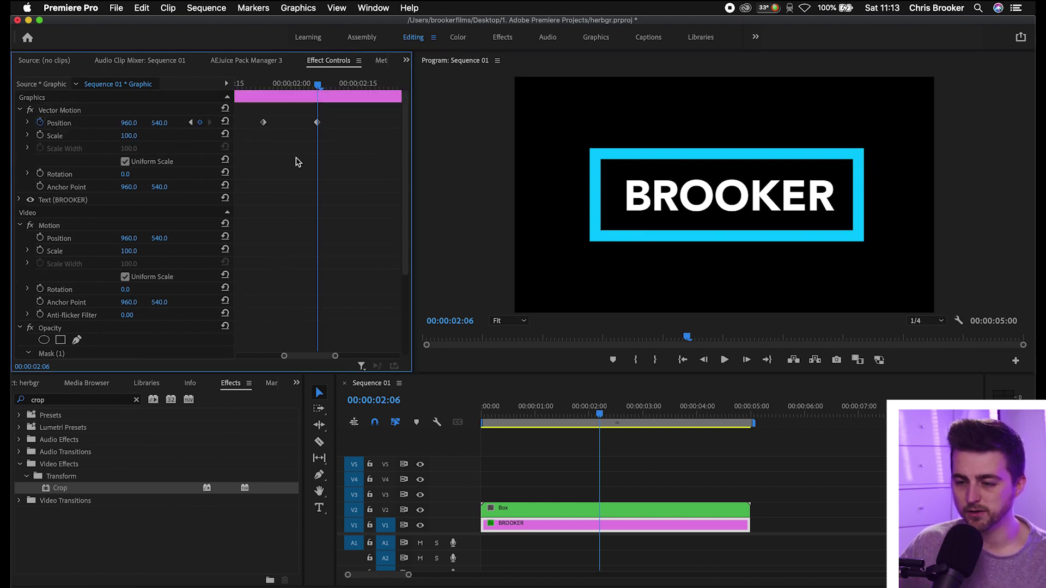
At 1:24, nudge Mask (1) slightly up and left to add a Mask Path keyframe
{"action": "left_click_drag", "start_coordinate": [264, 86], "coordinate": [263, 87]}
{"action": "scroll", "coordinate": [287, 226], "scroll_direction": "down", "scroll_amount": 9}
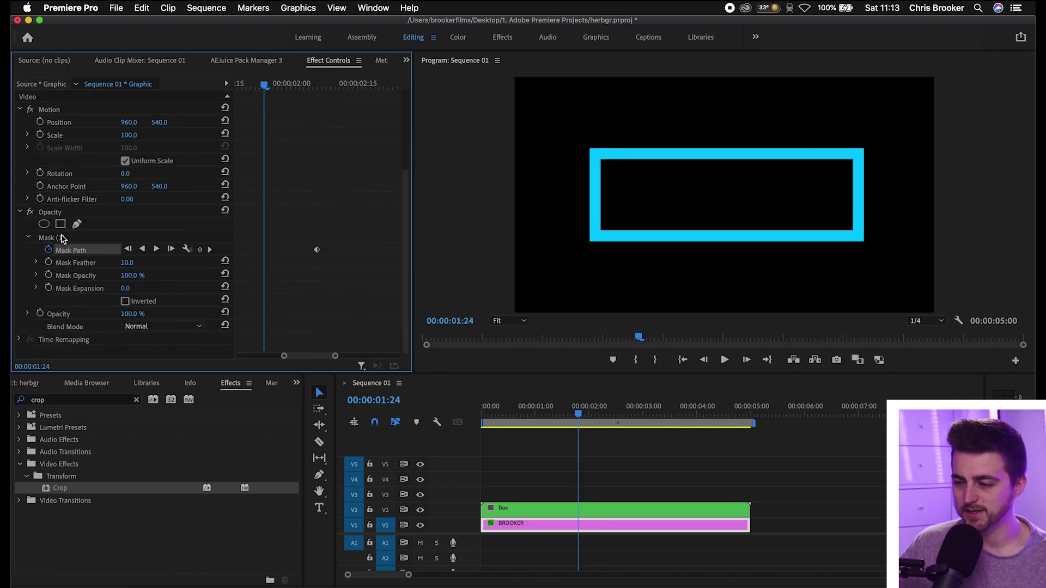
{"action": "left_click", "coordinate": [65, 236]}
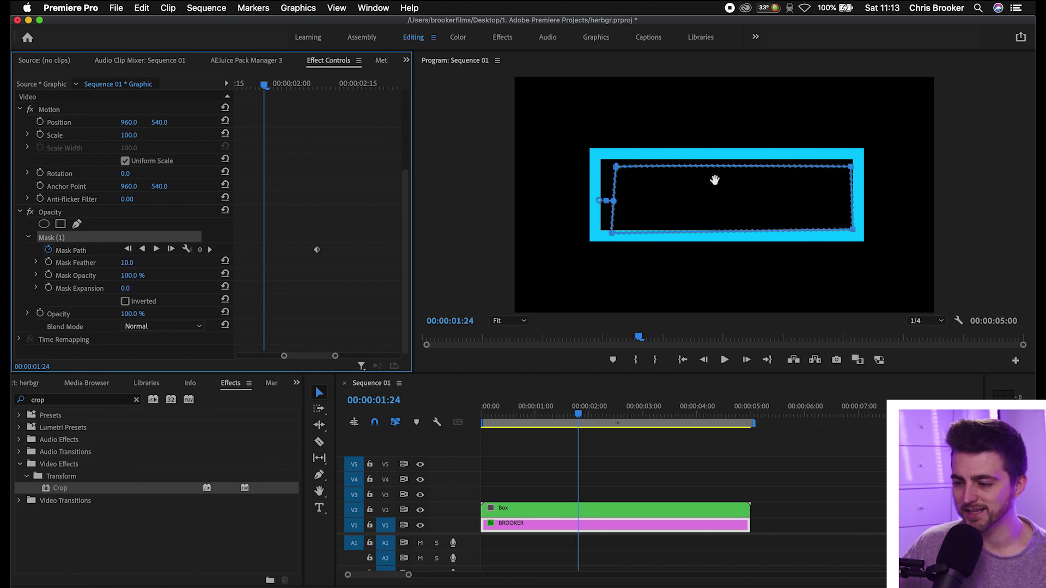
{"action": "left_click_drag", "start_coordinate": [676, 189], "coordinate": [678, 180]}
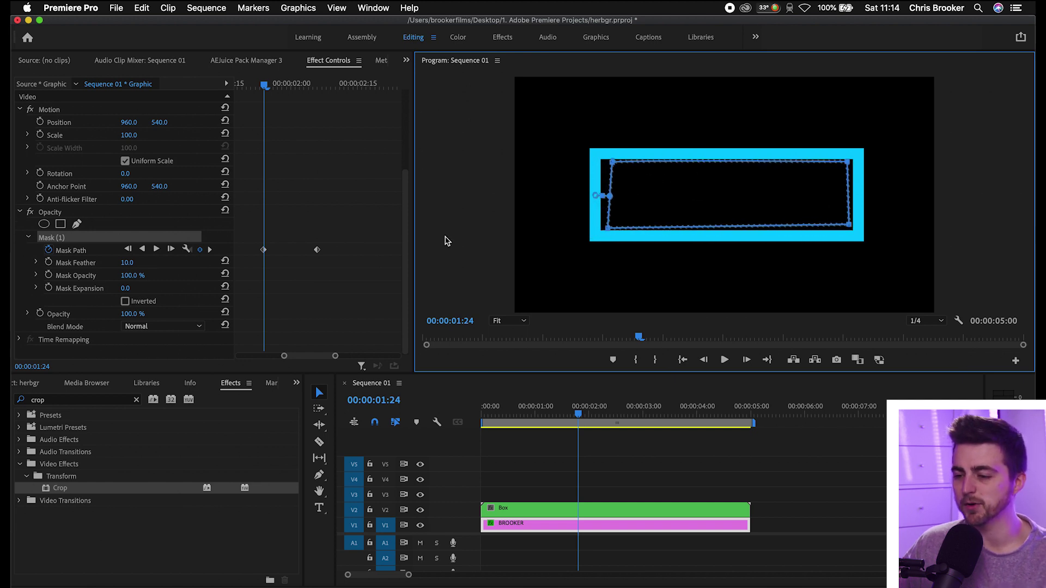
Play the title animation to check BROOKER rising into the box
{"action": "key", "text": "space"}
{"action": "left_click", "coordinate": [213, 100]}
{"action": "key", "text": "space"}
{"action": "left_click", "coordinate": [293, 89]}
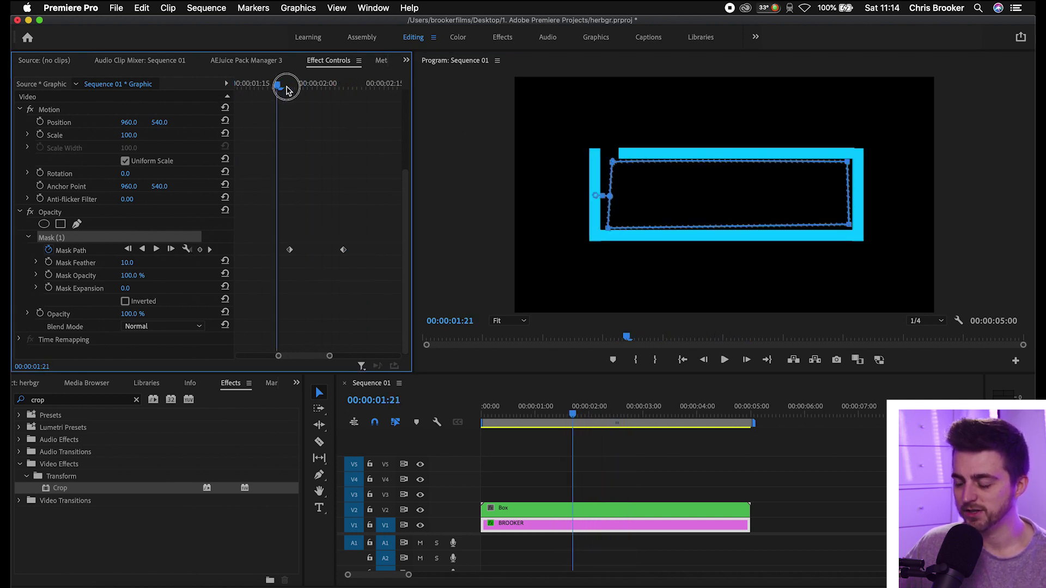
{"action": "left_click_drag", "start_coordinate": [292, 89], "coordinate": [347, 89]}
{"action": "scroll", "coordinate": [301, 185], "scroll_direction": "up", "scroll_amount": 4}
Duplicate the 2:06 resting Position keyframe at about 2:14 and preview the rise
{"action": "left_click", "coordinate": [341, 123]}
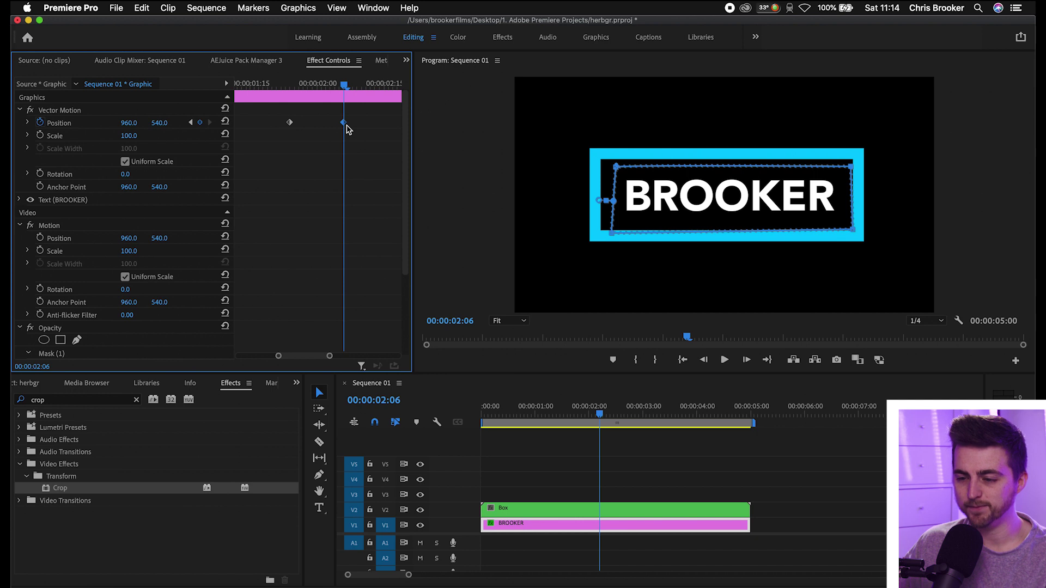
{"action": "mouse_move", "coordinate": [351, 87]}
{"action": "left_mouse_down"}
{"action": "mouse_move", "coordinate": [379, 83]}
{"action": "mouse_move", "coordinate": [344, 90]}
{"action": "left_mouse_up"}
{"action": "key", "text": "super+v"}
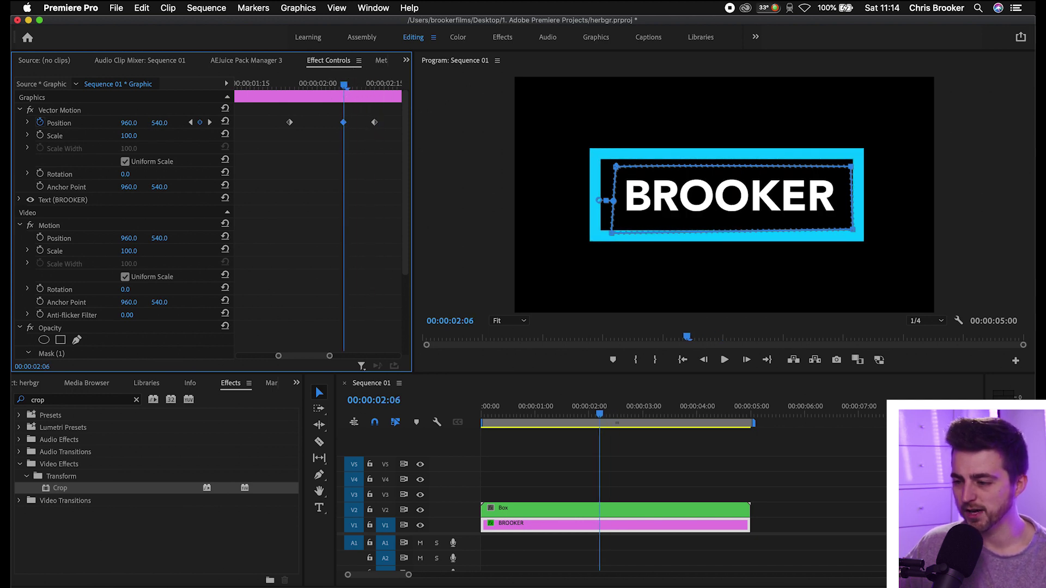
{"action": "key", "text": "space"}
{"action": "left_click", "coordinate": [293, 90]}
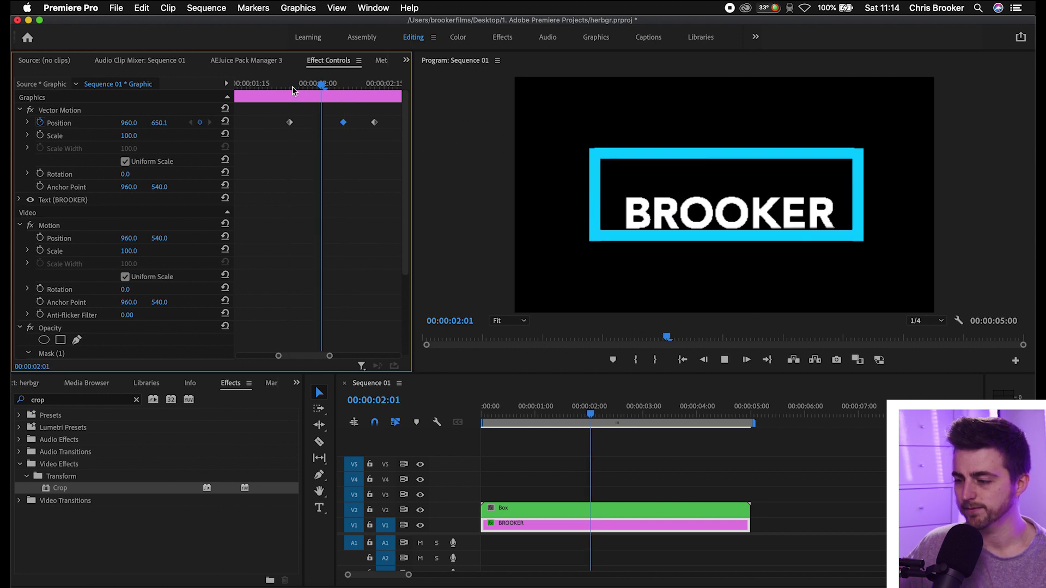